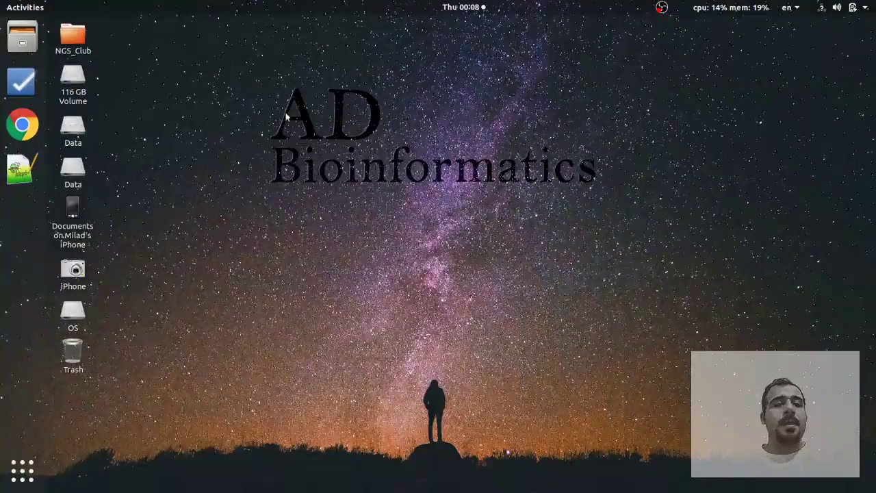
- Open Google Chrome, search the web for sra, and open the NCBI SRA home page
{"action": "left_click", "coordinate": [22, 124]}
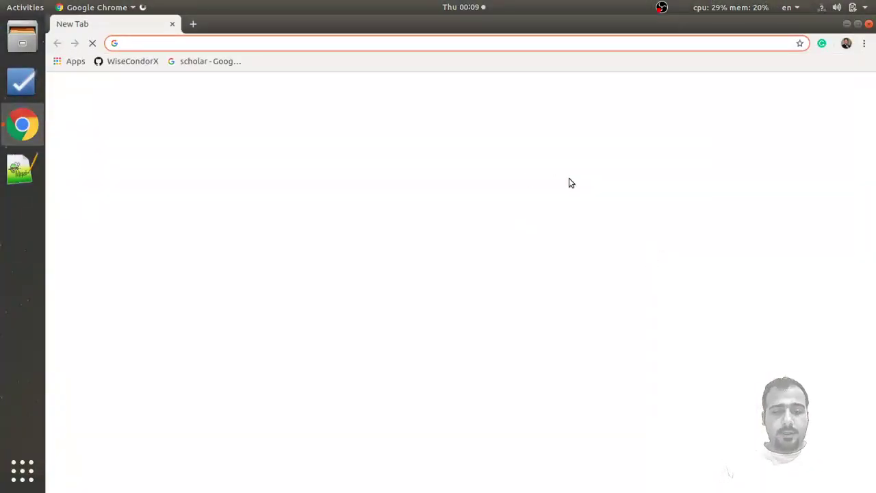
{"action": "type", "text": "sra"}
{"action": "key", "text": "Return"}
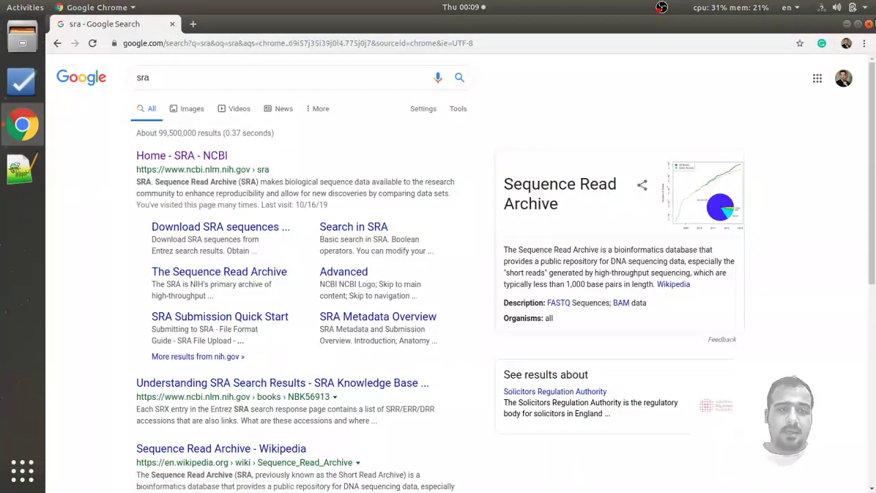
{"action": "left_click", "coordinate": [212, 155]}
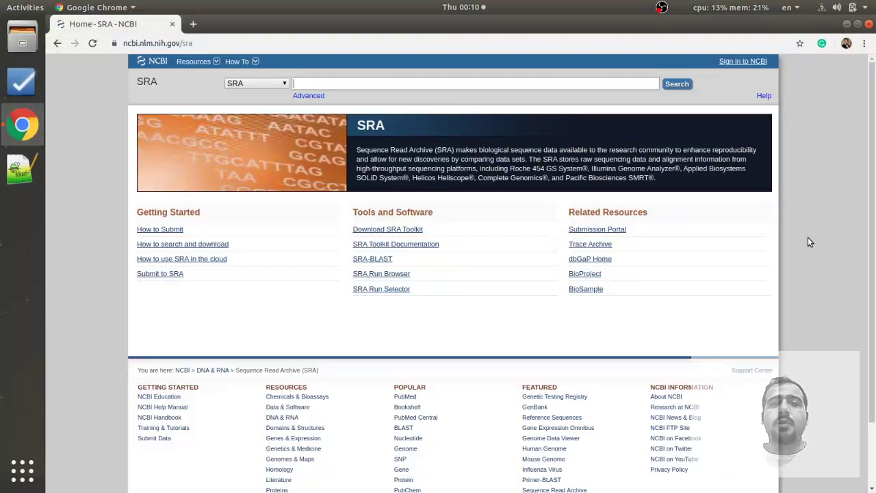
- Search the SRA database for nipt and look through the first page of results
{"action": "type", "text": "nipt"}
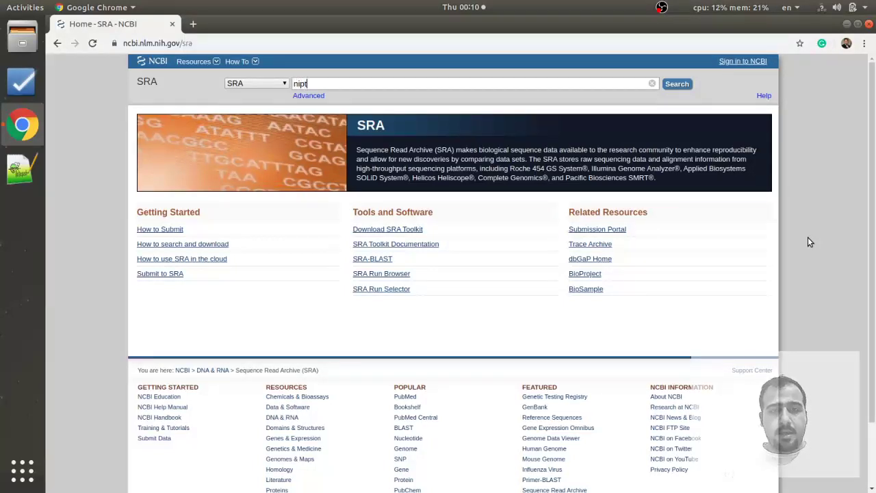
{"action": "key", "text": "Return"}
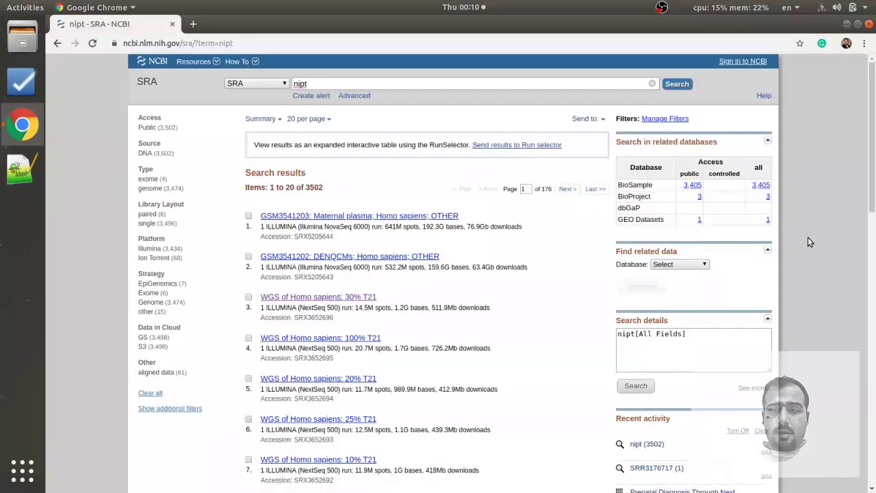
{"action": "scroll", "coordinate": [544, 318], "scroll_direction": "down", "scroll_amount": 12}
{"action": "scroll", "coordinate": [541, 313], "scroll_direction": "down", "scroll_amount": 4}
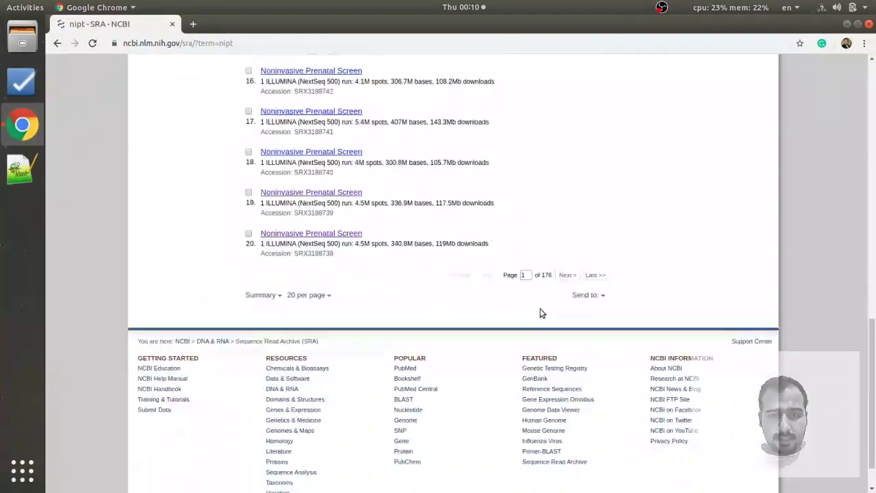
{"action": "scroll", "coordinate": [453, 293], "scroll_direction": "up", "scroll_amount": 2}
{"action": "scroll", "coordinate": [463, 294], "scroll_direction": "down", "scroll_amount": 1}
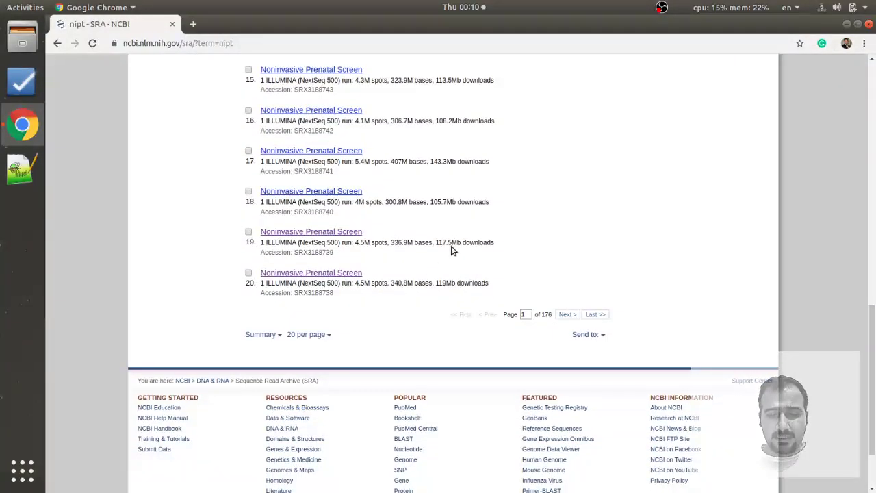
- Compare the download sizes of results 19 and 20 and open the Noninvasive Prenatal Screen record SRX3188739
{"action": "left_click_drag", "start_coordinate": [436, 245], "coordinate": [458, 245]}
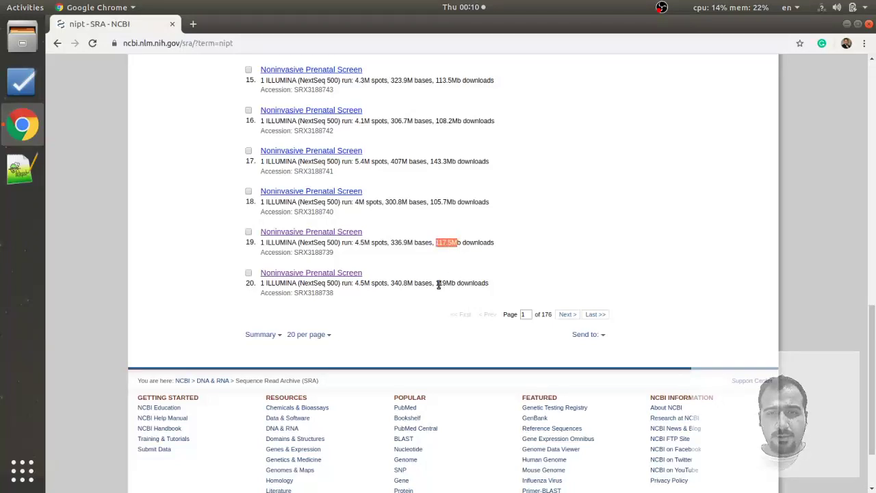
{"action": "left_click_drag", "start_coordinate": [436, 283], "coordinate": [459, 282]}
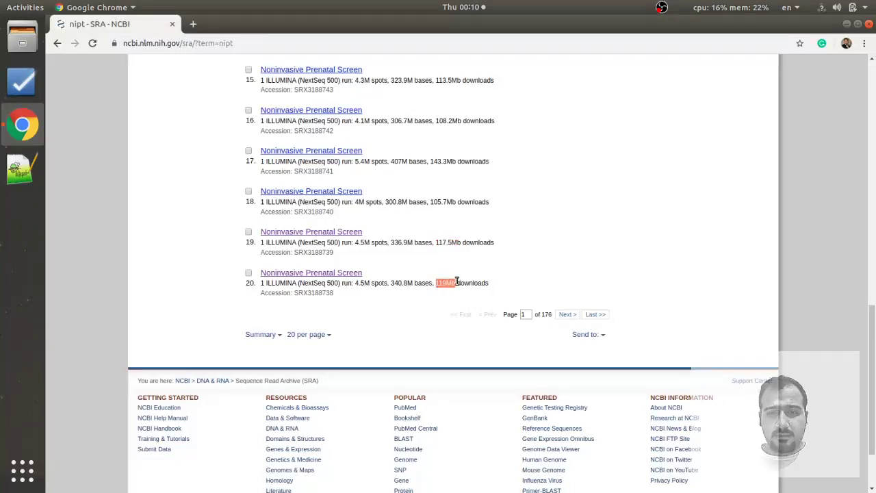
{"action": "left_click", "coordinate": [279, 232]}
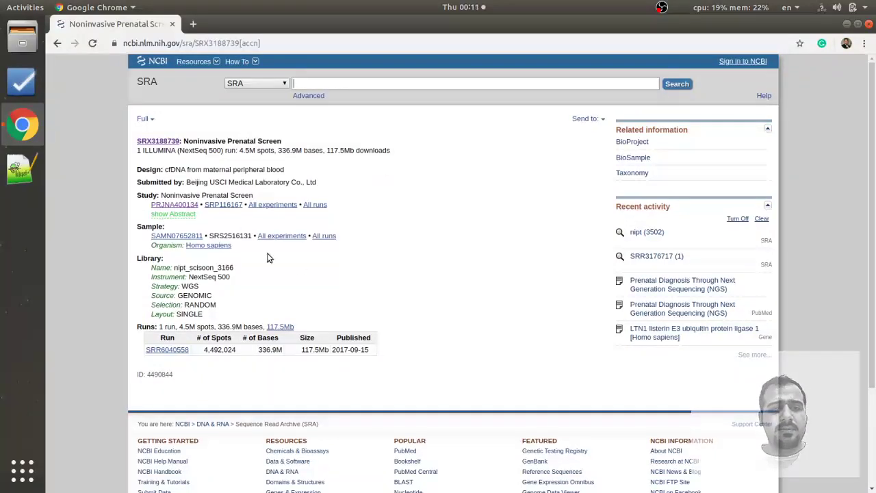
- Show the study abstract of the Noninvasive Prenatal Screen record and read its sample description
{"action": "left_click", "coordinate": [186, 213]}
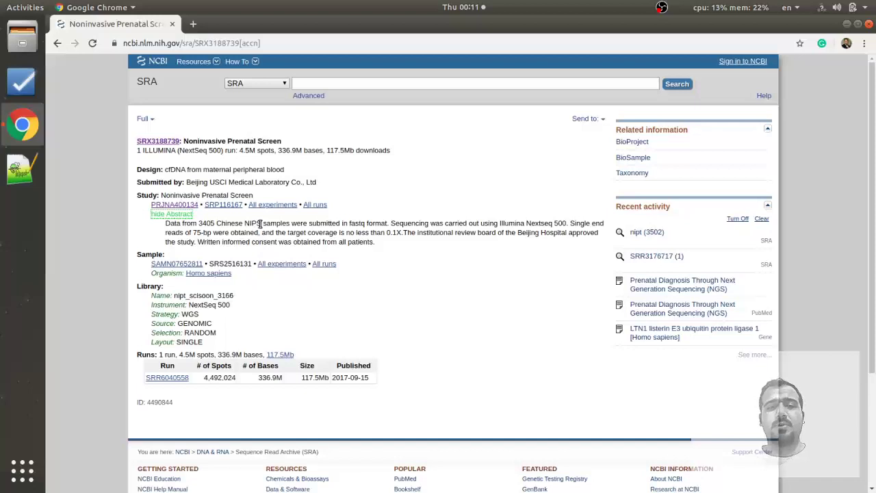
{"action": "left_click_drag", "start_coordinate": [257, 224], "coordinate": [262, 224]}
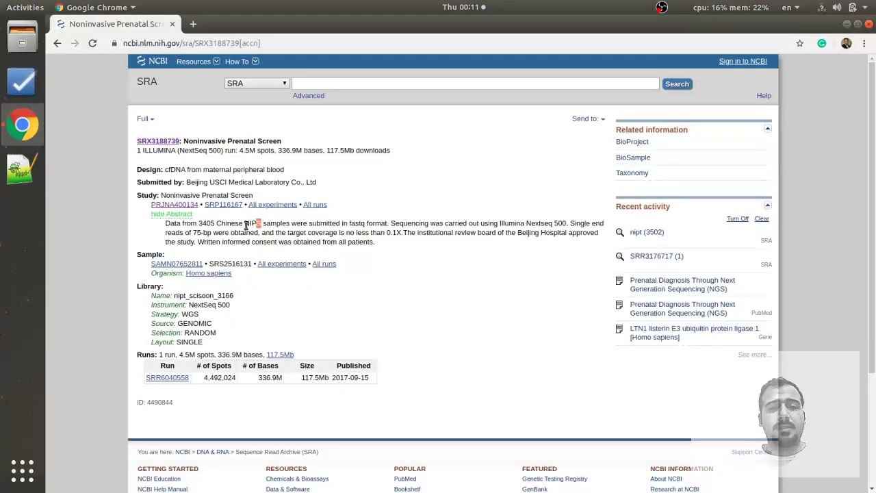
{"action": "mouse_move", "coordinate": [245, 224]}
{"action": "left_mouse_down"}
{"action": "mouse_move", "coordinate": [264, 224]}
{"action": "mouse_move", "coordinate": [250, 225]}
{"action": "left_mouse_up"}
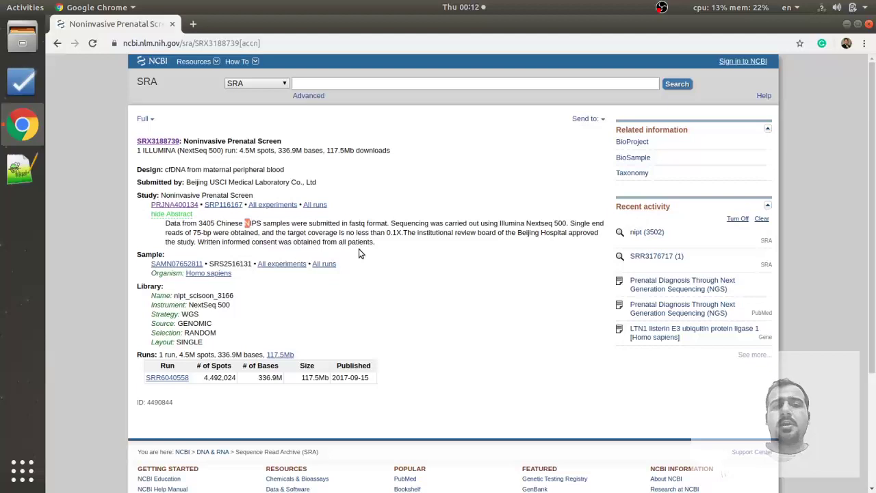
{"action": "left_click", "coordinate": [377, 168]}
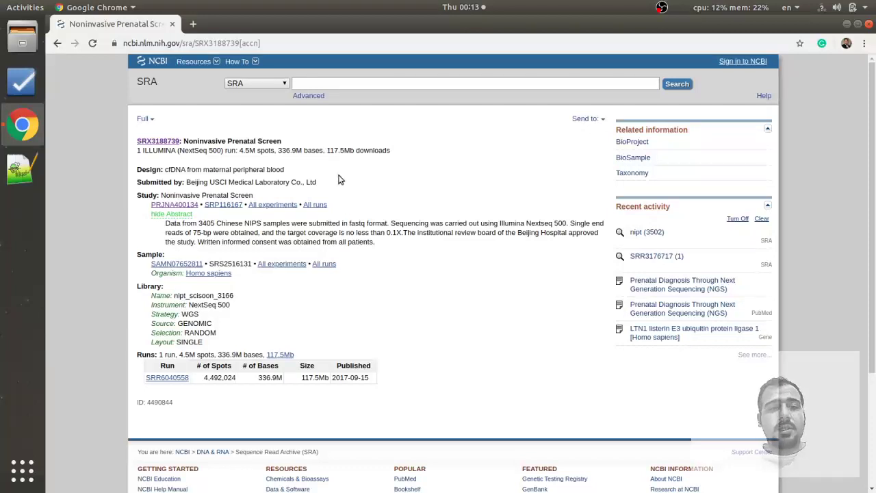
- Check the run's publication date and open run SRR6040558 in the Run Browser
{"action": "scroll", "coordinate": [380, 283], "scroll_direction": "down", "scroll_amount": 1}
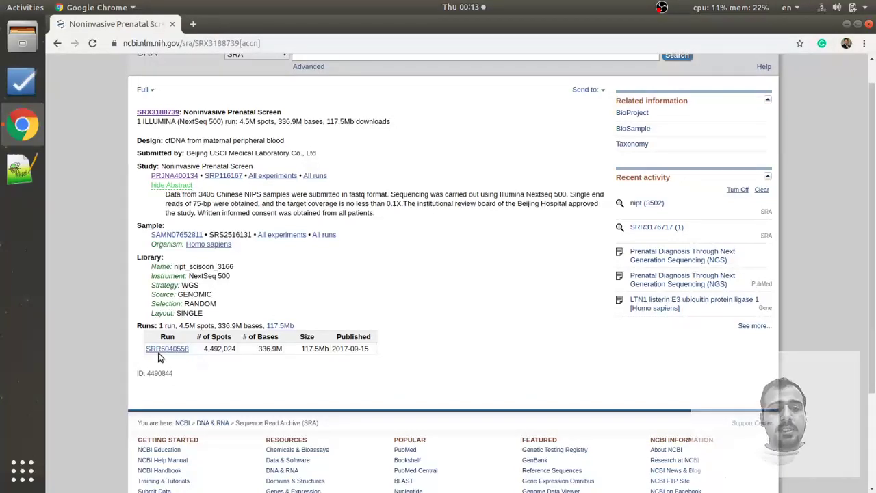
{"action": "double_click", "coordinate": [339, 351]}
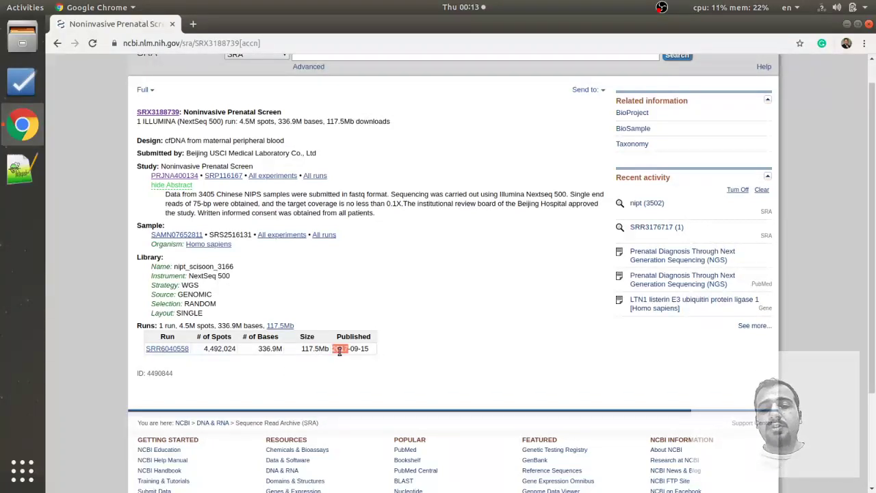
{"action": "left_click", "coordinate": [171, 348]}
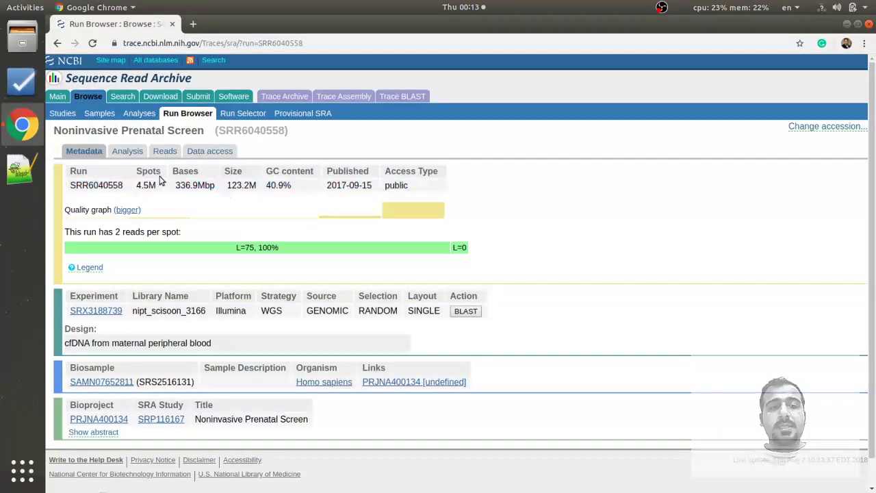
- View the reads of run SRR6040558 with quality scores shown and examine the first read's scores
{"action": "left_click", "coordinate": [154, 158]}
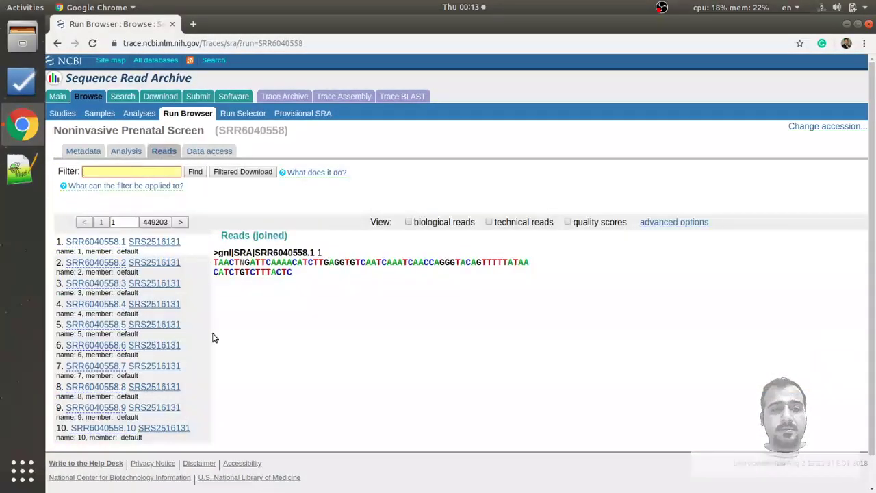
{"action": "scroll", "coordinate": [235, 278], "scroll_direction": "down", "scroll_amount": 1}
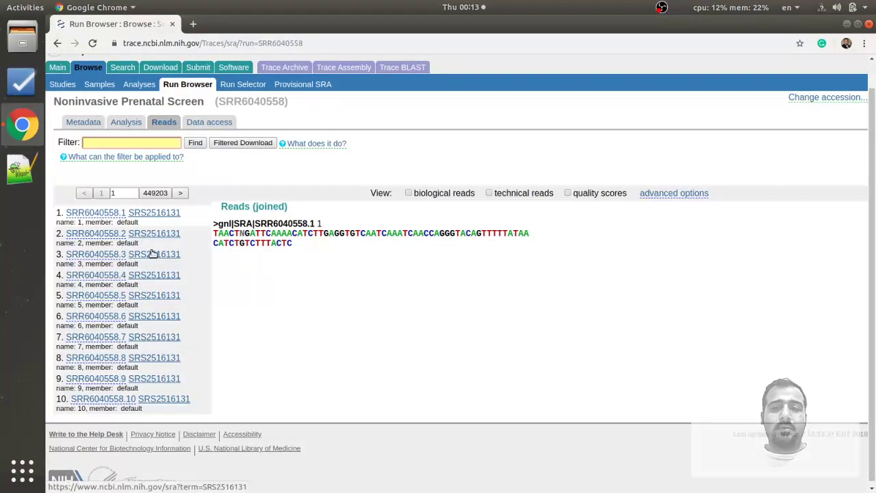
{"action": "left_click", "coordinate": [568, 194]}
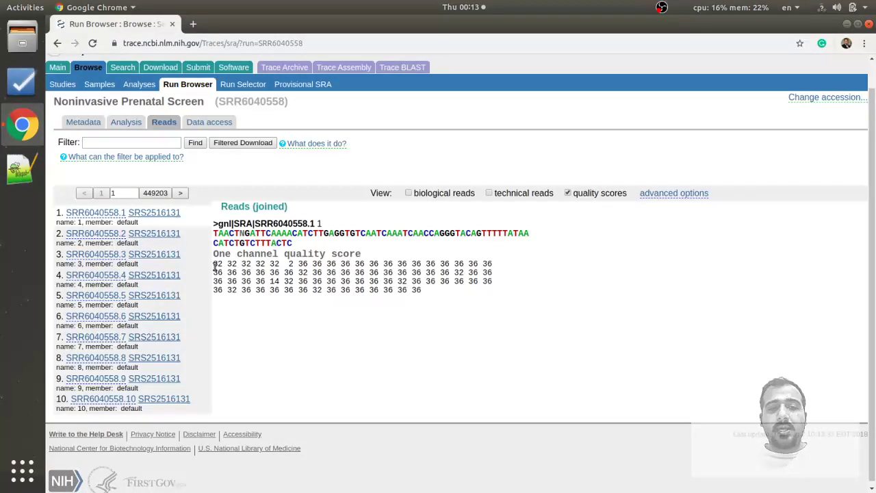
{"action": "left_click_drag", "start_coordinate": [214, 263], "coordinate": [384, 288]}
{"action": "left_click_drag", "start_coordinate": [425, 291], "coordinate": [401, 287]}
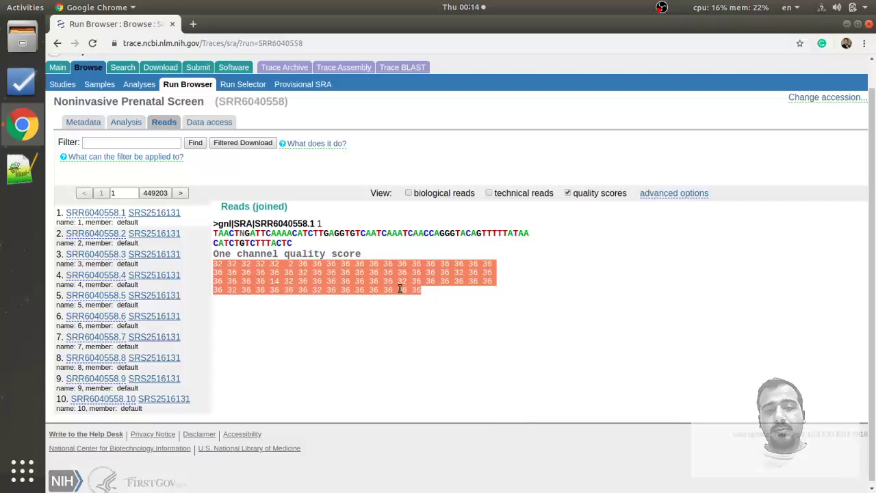
{"action": "left_click", "coordinate": [255, 266]}
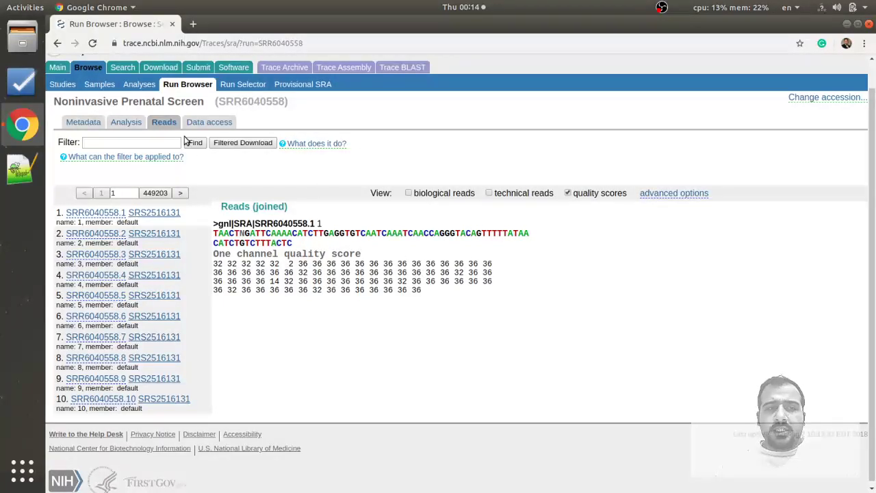
- Examine the data access locations for run SRR6040558 and the archive's available download options
{"action": "left_click", "coordinate": [204, 122]}
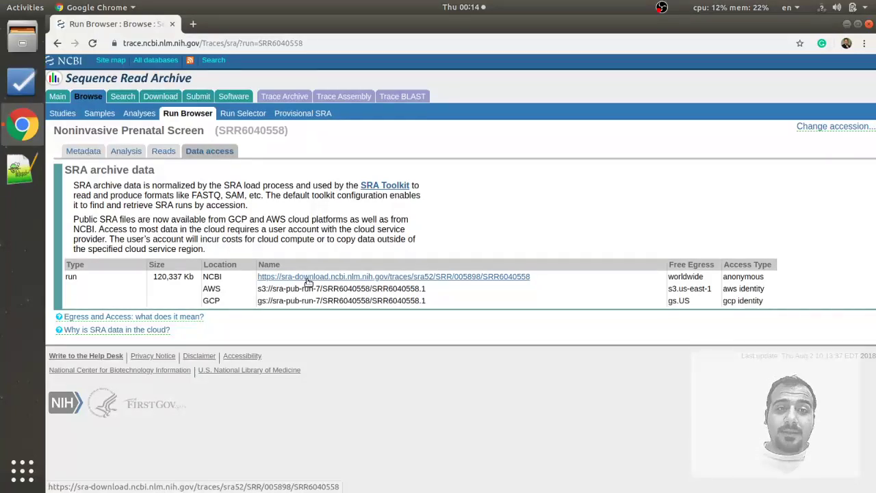
{"action": "mouse_move", "coordinate": [159, 99]}
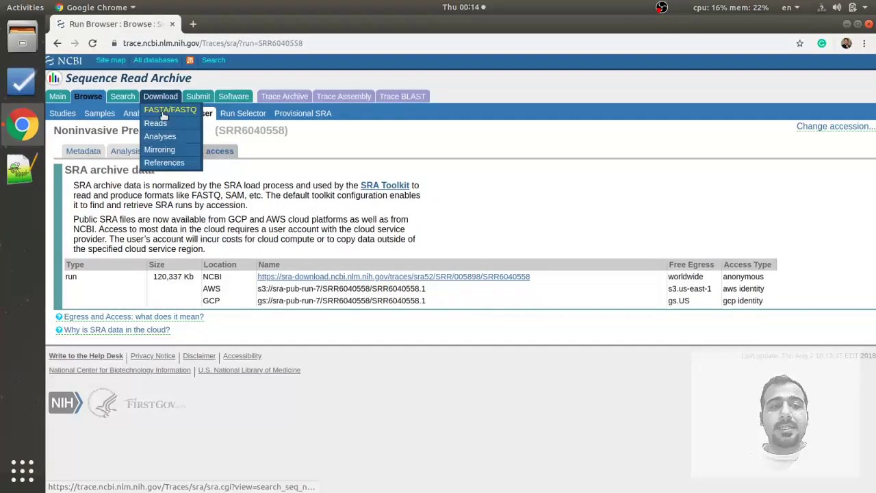
- Search for sra toolkit in a new browser tab and open the SRA Toolkit download page in another tab
{"action": "left_click", "coordinate": [193, 24]}
{"action": "type", "text": "sra"}
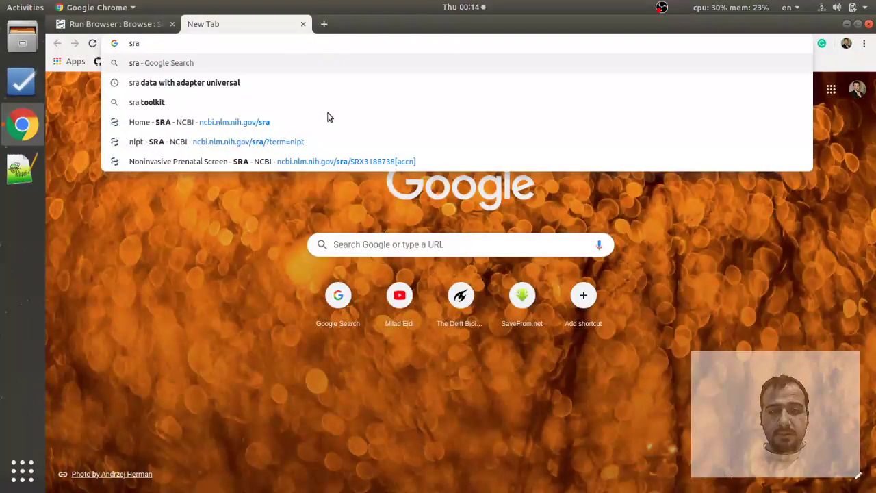
{"action": "type", "text": " too"}
{"action": "key", "text": "Return"}
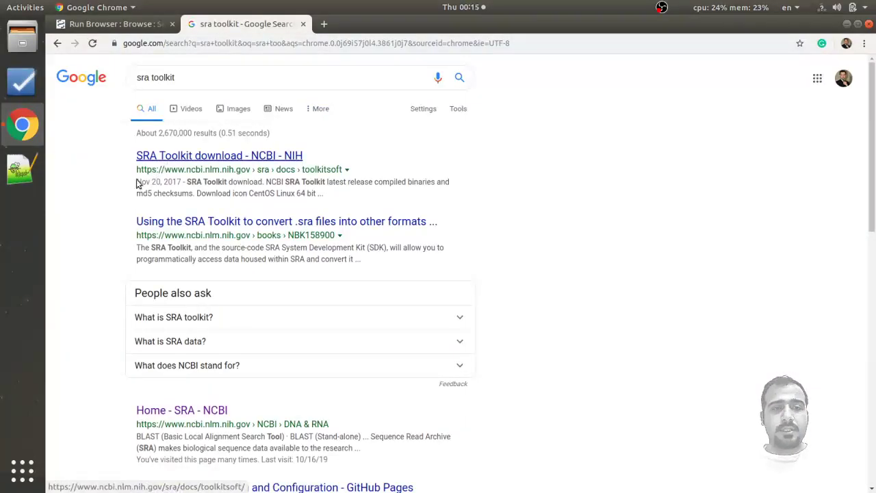
{"action": "right_click", "coordinate": [203, 157]}
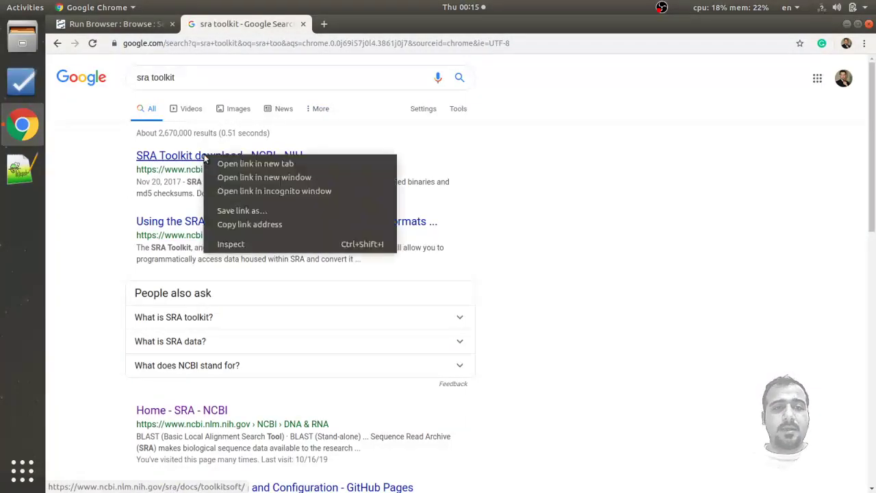
{"action": "left_click", "coordinate": [236, 168]}
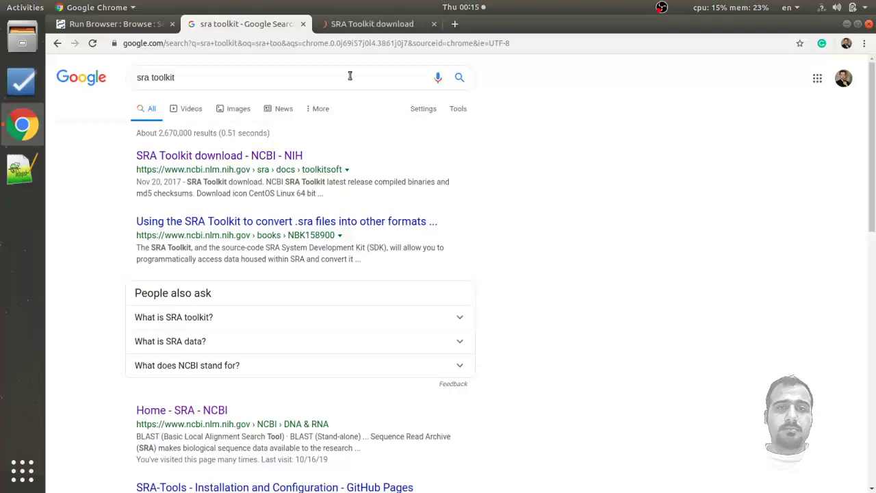
{"action": "left_click", "coordinate": [363, 24]}
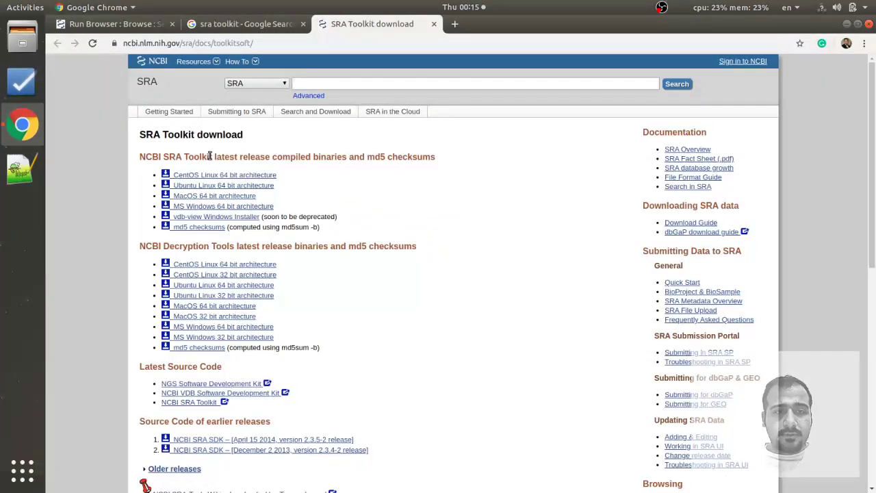
- Review the toolkit's binary and source code releases and download the SRA Toolkit compiled binaries for Ubuntu Linux 64 bit architecture
{"action": "scroll", "coordinate": [205, 171], "scroll_direction": "down", "scroll_amount": 1}
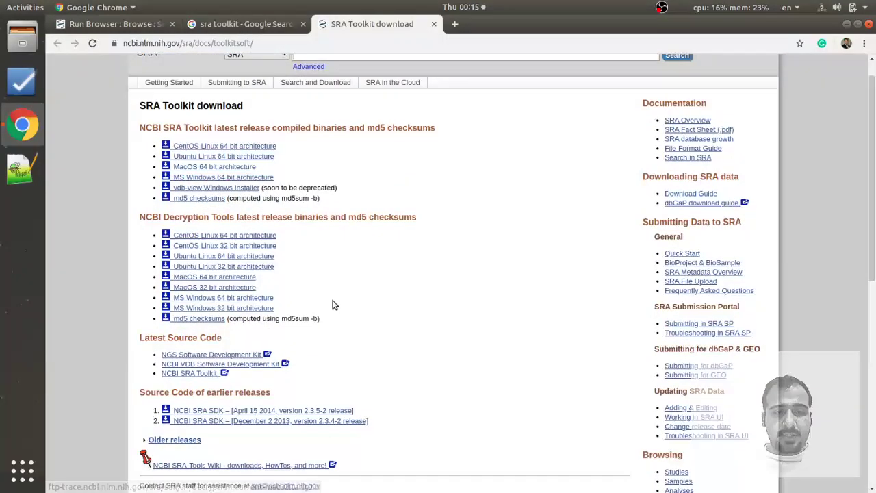
{"action": "scroll", "coordinate": [334, 305], "scroll_direction": "down", "scroll_amount": 2}
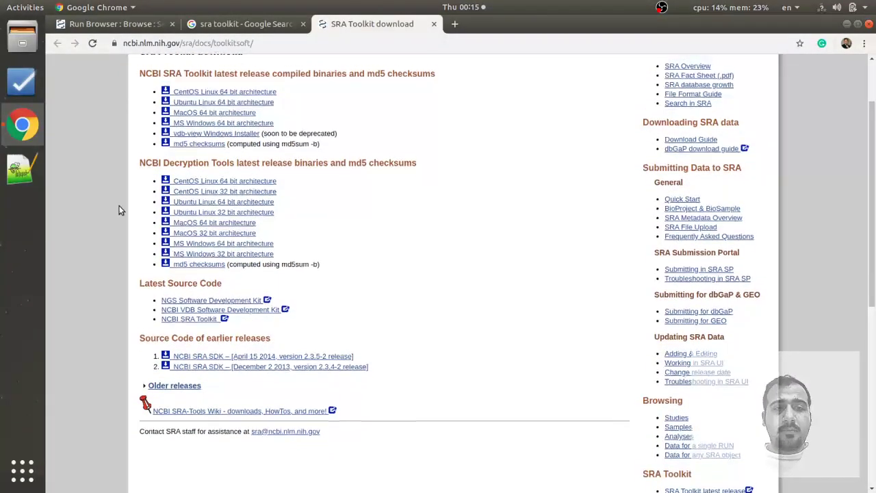
{"action": "scroll", "coordinate": [149, 214], "scroll_direction": "up", "scroll_amount": 1}
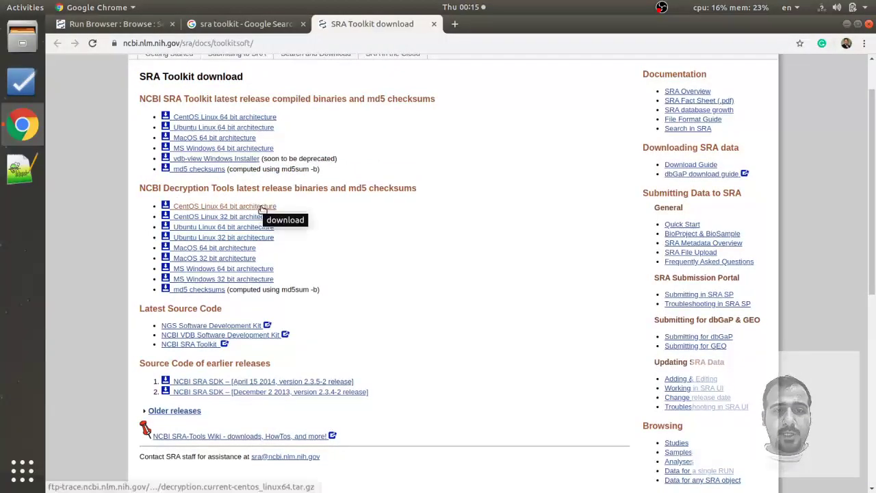
{"action": "double_click", "coordinate": [309, 188]}
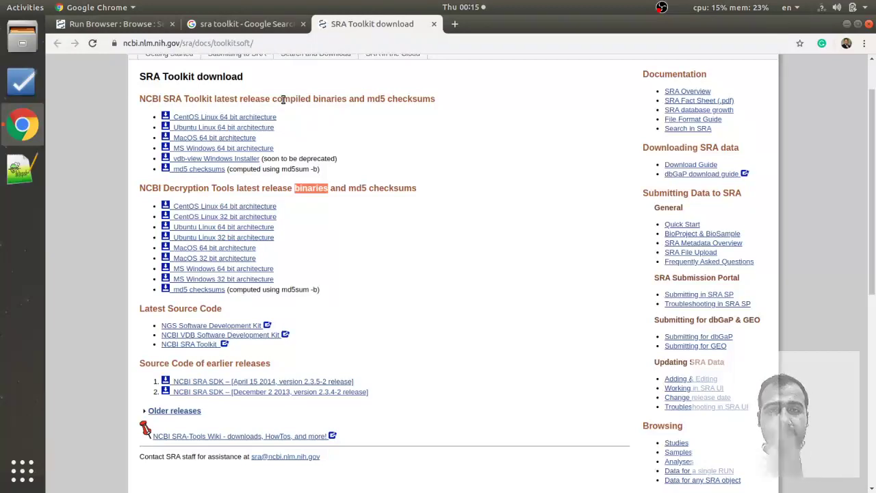
{"action": "left_click_drag", "start_coordinate": [274, 97], "coordinate": [349, 99]}
{"action": "left_click_drag", "start_coordinate": [137, 363], "coordinate": [195, 360]}
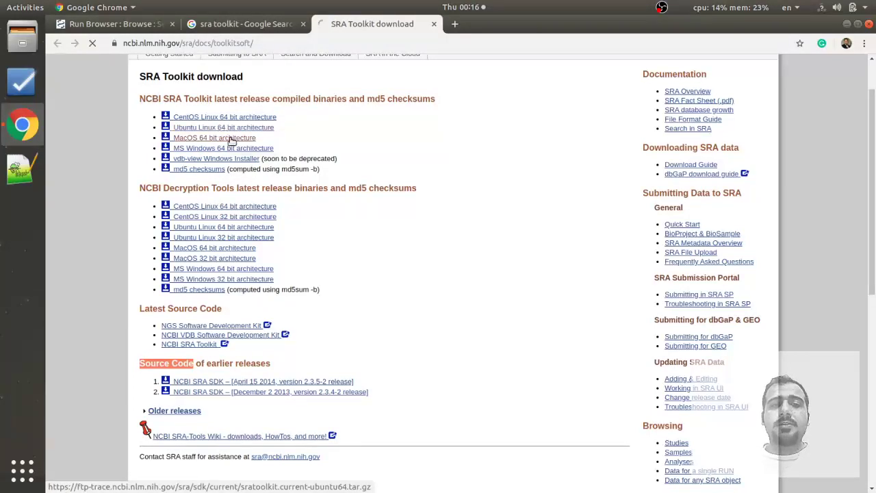
{"action": "left_click", "coordinate": [223, 127]}
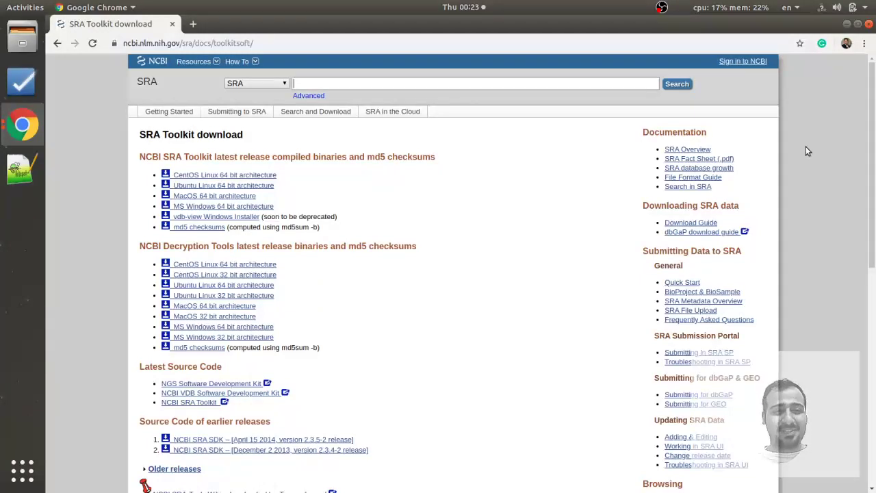
- Minimize the browser, switch to the Files app and extract sratoolkit.current-ubuntu64.tar.gz in place in the Downloads folder
{"action": "left_click", "coordinate": [847, 25]}
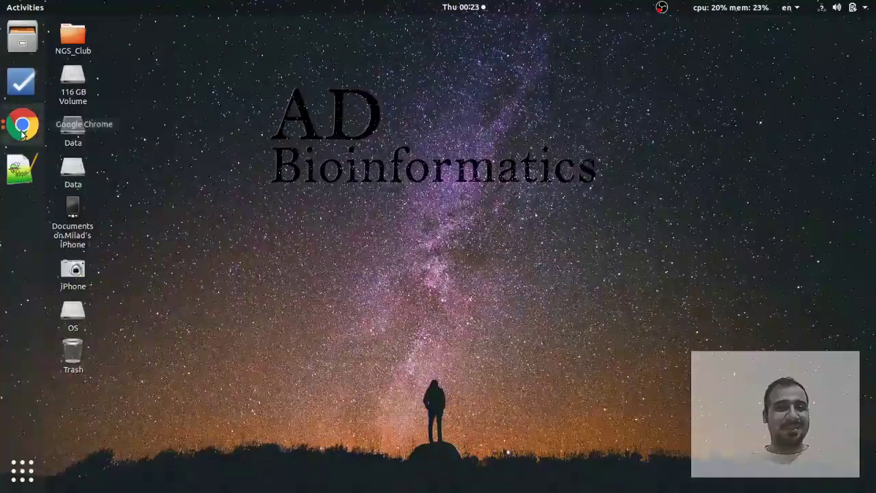
{"action": "left_click", "coordinate": [22, 38]}
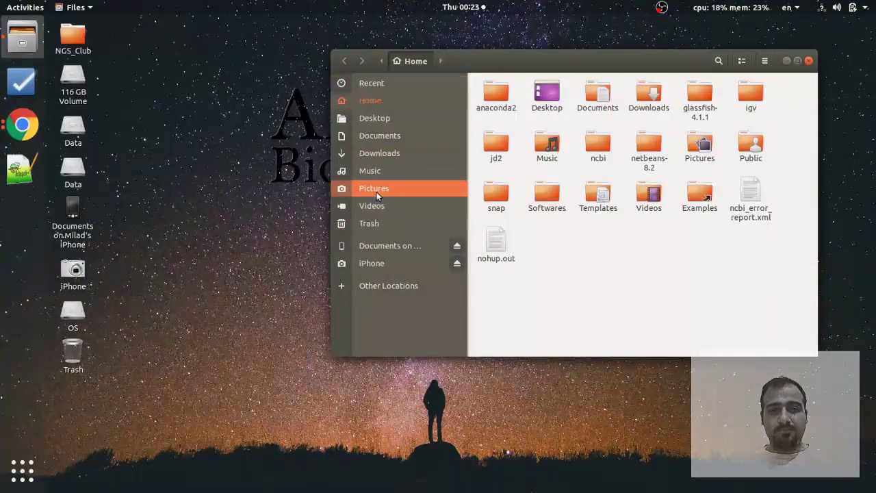
{"action": "left_click", "coordinate": [384, 154]}
{"action": "left_click", "coordinate": [496, 106]}
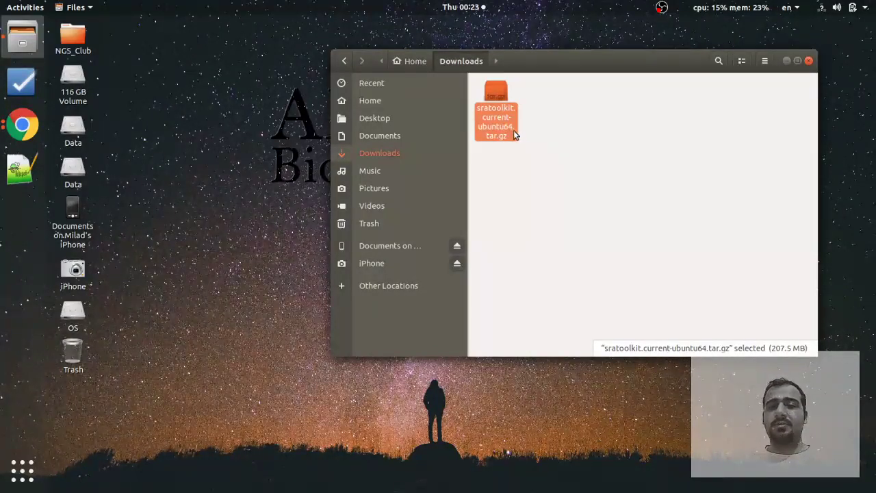
{"action": "left_click", "coordinate": [533, 152]}
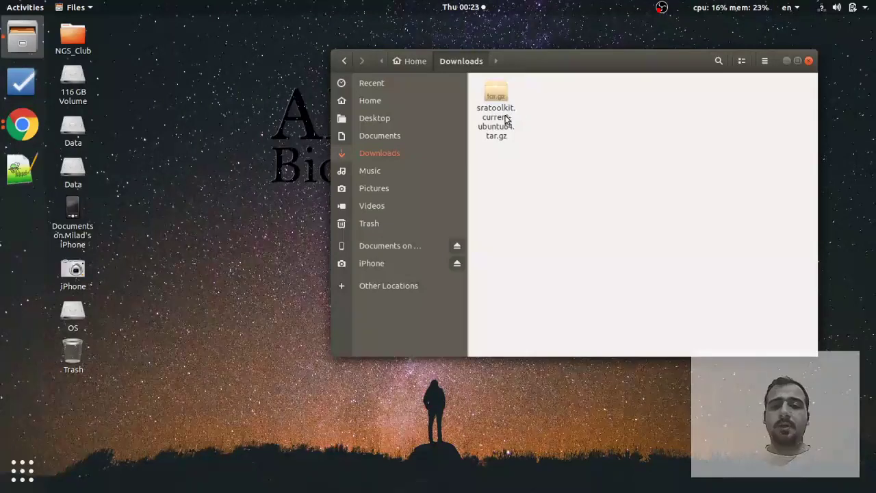
{"action": "left_click", "coordinate": [500, 139]}
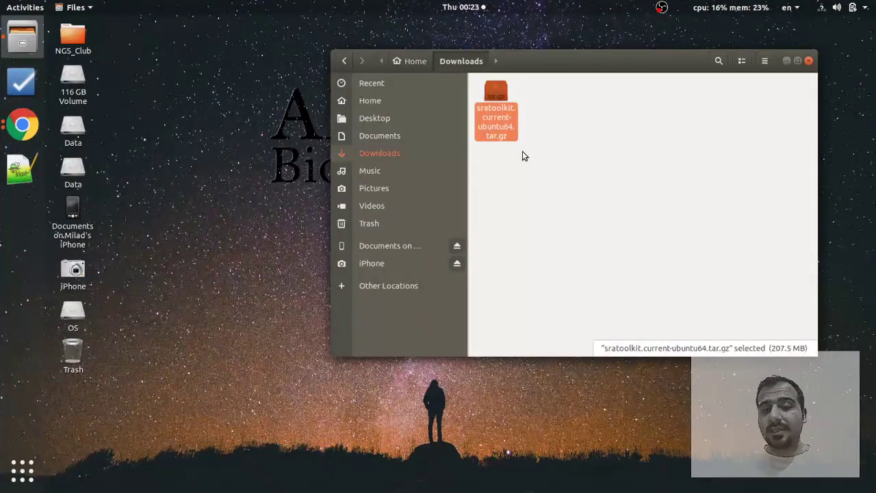
{"action": "left_click", "coordinate": [616, 181]}
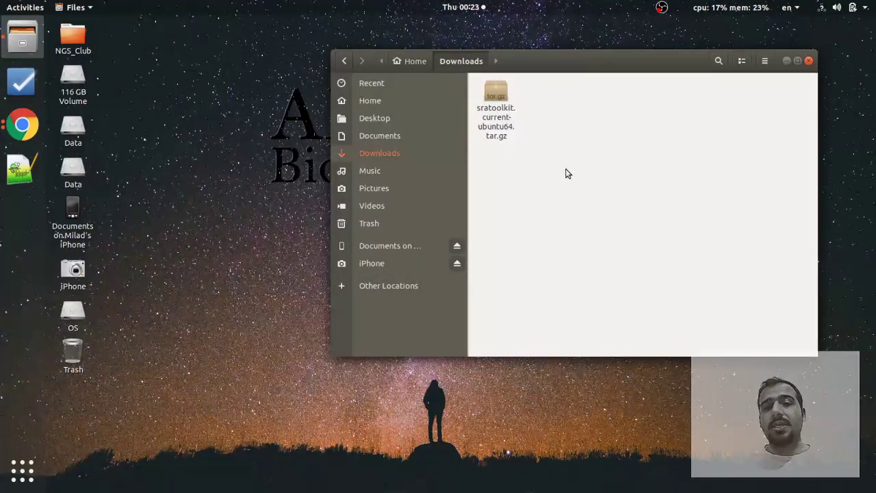
{"action": "left_click", "coordinate": [500, 133]}
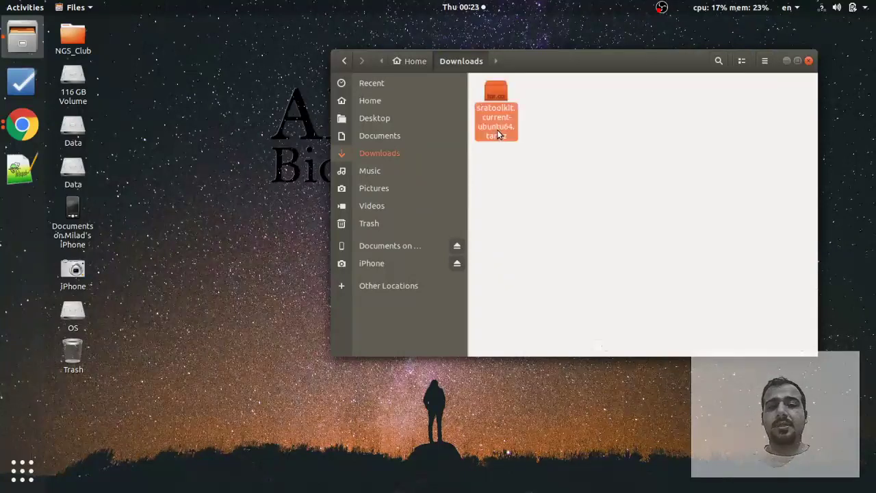
{"action": "left_click", "coordinate": [527, 159]}
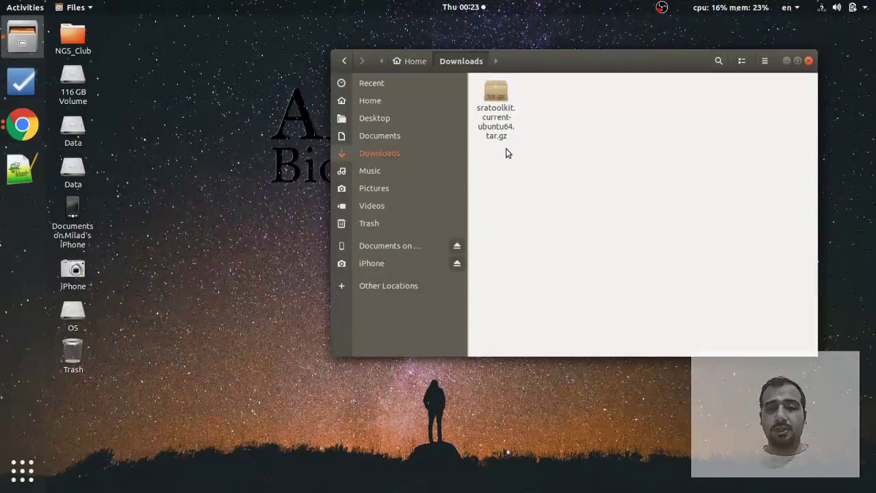
{"action": "right_click", "coordinate": [505, 124]}
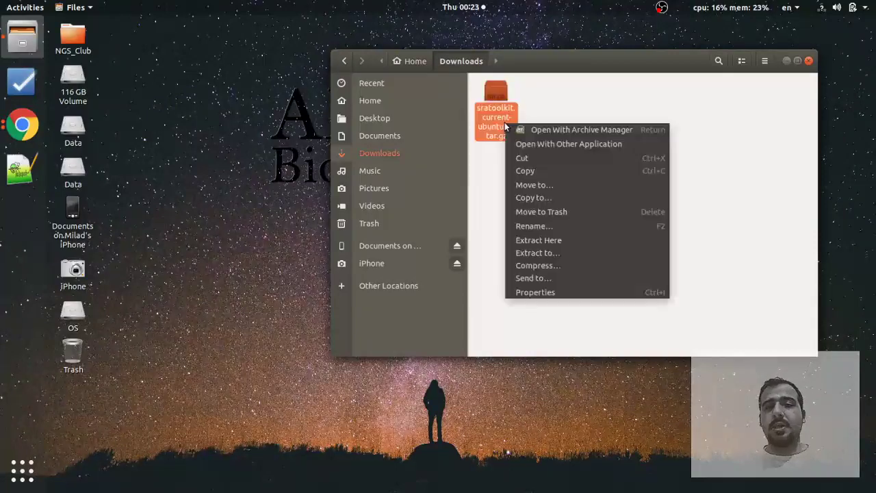
{"action": "left_click", "coordinate": [554, 242]}
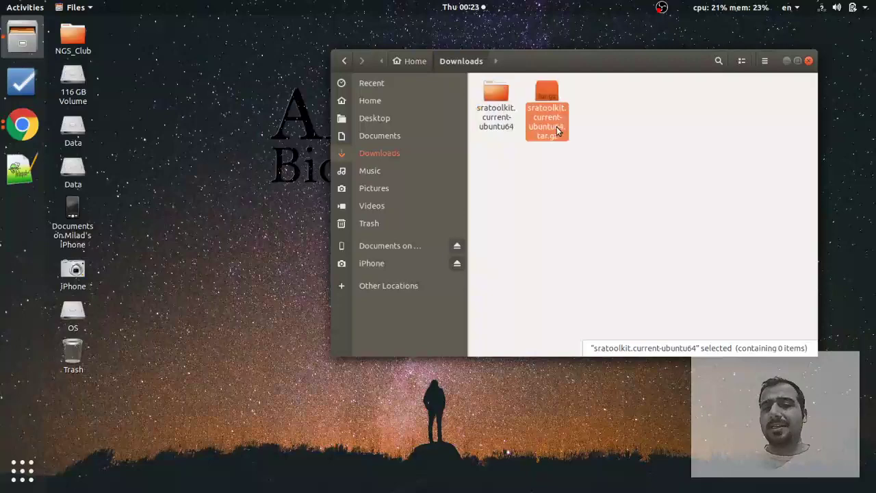
{"action": "left_click", "coordinate": [554, 130]}
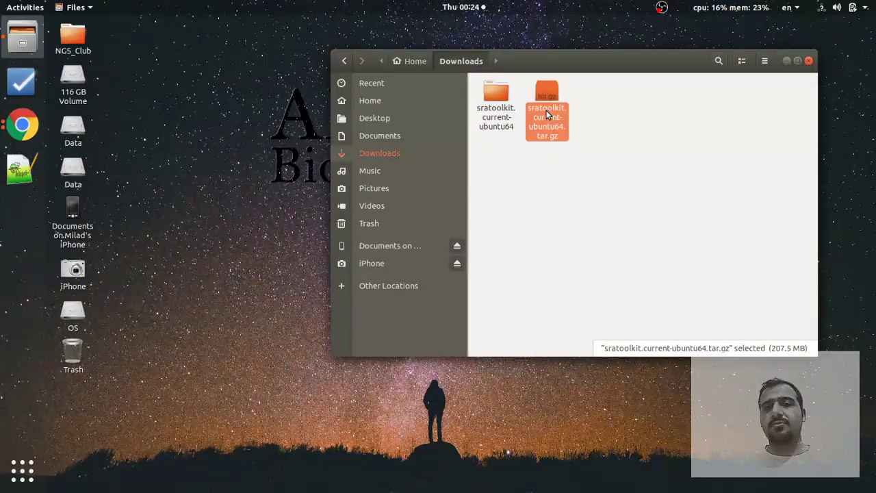
{"action": "left_click", "coordinate": [531, 185]}
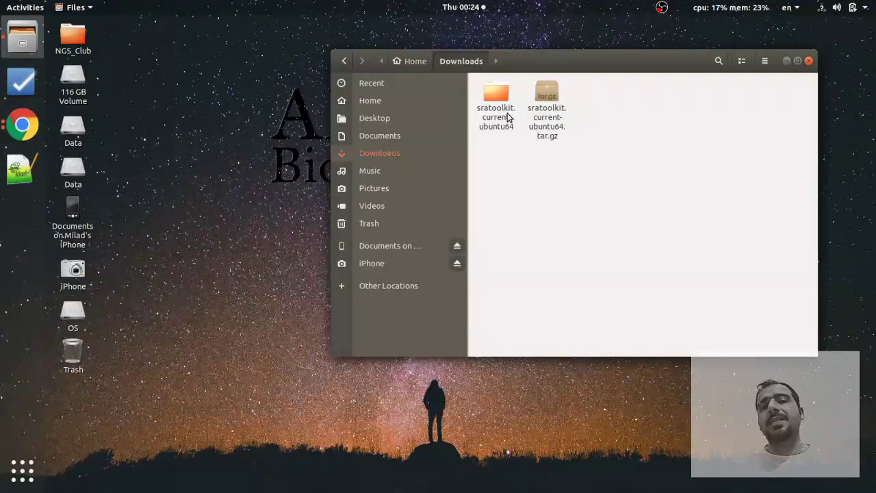
{"action": "left_click", "coordinate": [544, 96]}
{"action": "right_click", "coordinate": [535, 107]}
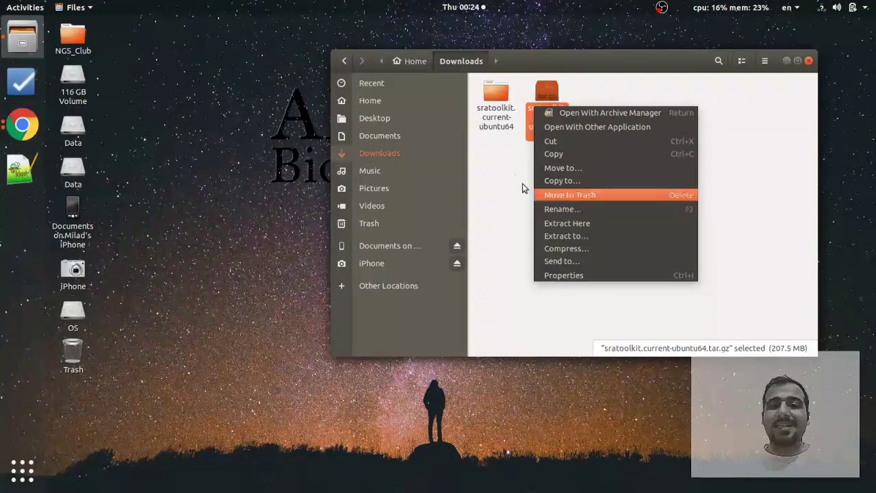
{"action": "left_click", "coordinate": [494, 130]}
- Open the bin folder inside the extracted sratoolkit.2.9.6-1-ubuntu64 folder, maximize the window and look through the toolkit's programs
{"action": "double_click", "coordinate": [494, 127]}
{"action": "double_click", "coordinate": [494, 113]}
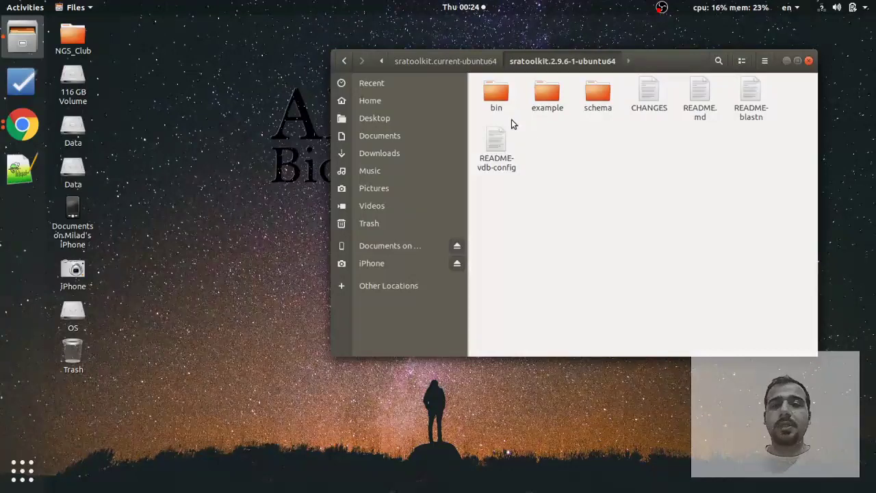
{"action": "left_click_drag", "start_coordinate": [662, 66], "coordinate": [553, 155]}
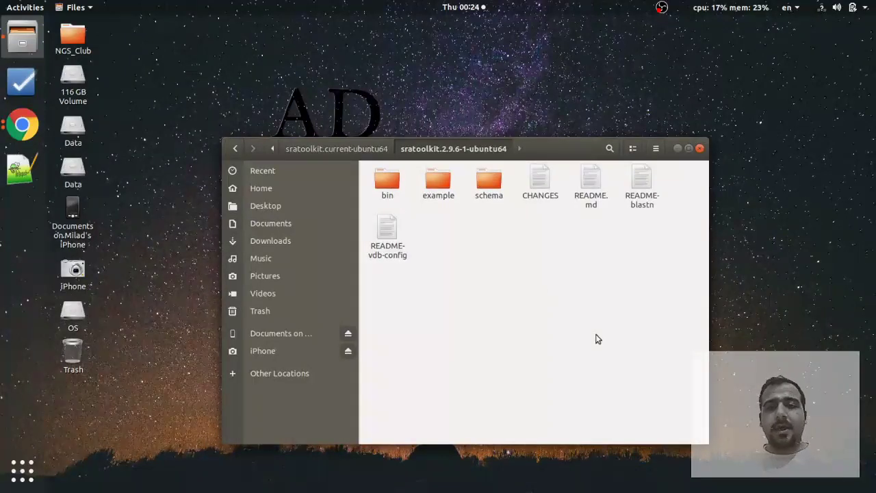
{"action": "double_click", "coordinate": [386, 181]}
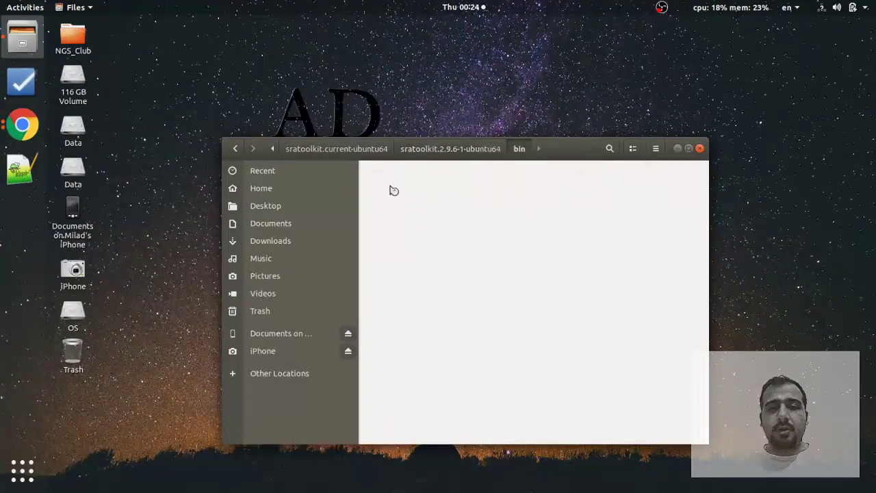
{"action": "left_click_drag", "start_coordinate": [582, 152], "coordinate": [668, 63]}
{"action": "left_click", "coordinate": [773, 59]}
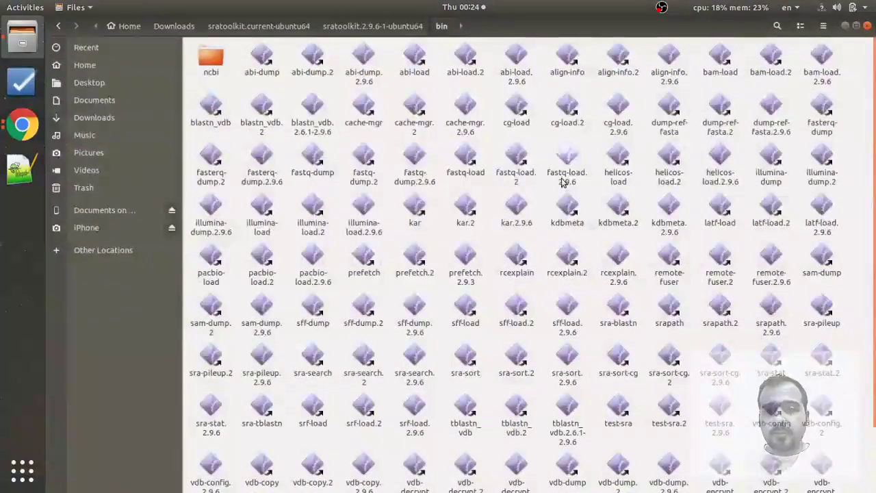
{"action": "scroll", "coordinate": [448, 235], "scroll_direction": "down", "scroll_amount": 3}
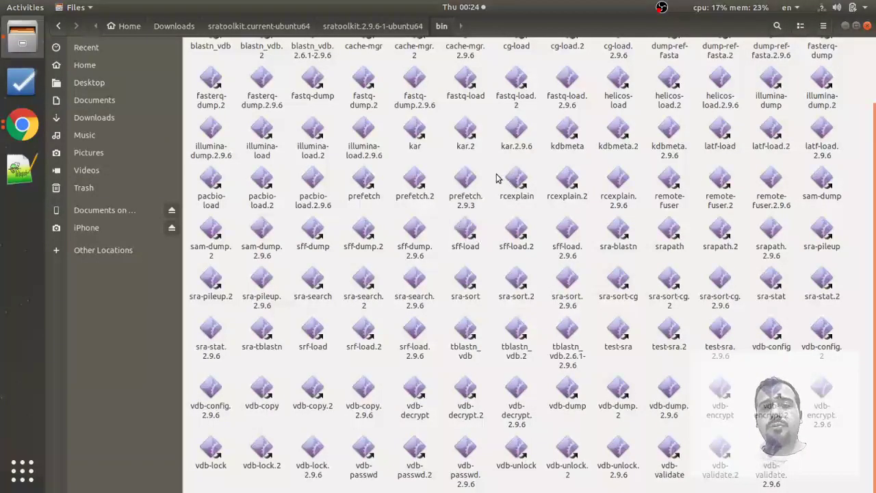
{"action": "scroll", "coordinate": [488, 173], "scroll_direction": "up", "scroll_amount": 2}
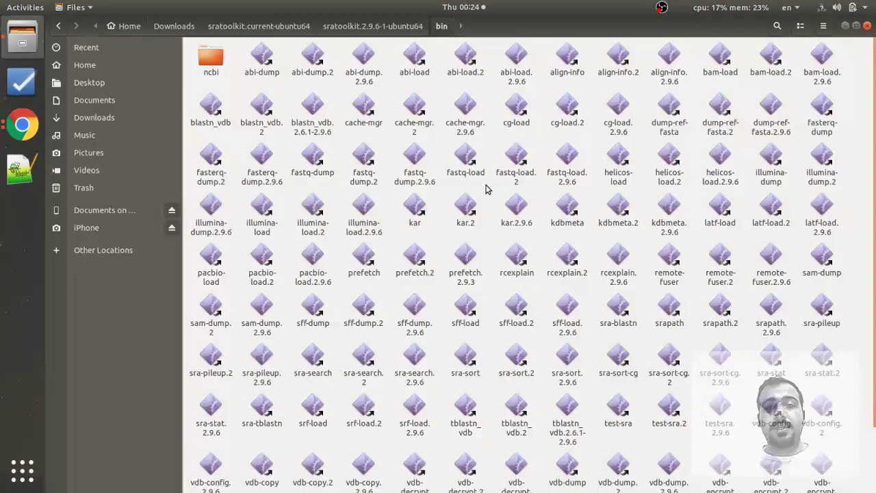
- Open a terminal in the toolkit's bin folder, check its working path and maximize the terminal window
{"action": "right_click", "coordinate": [485, 185]}
{"action": "right_click", "coordinate": [484, 185]}
{"action": "right_click", "coordinate": [486, 183]}
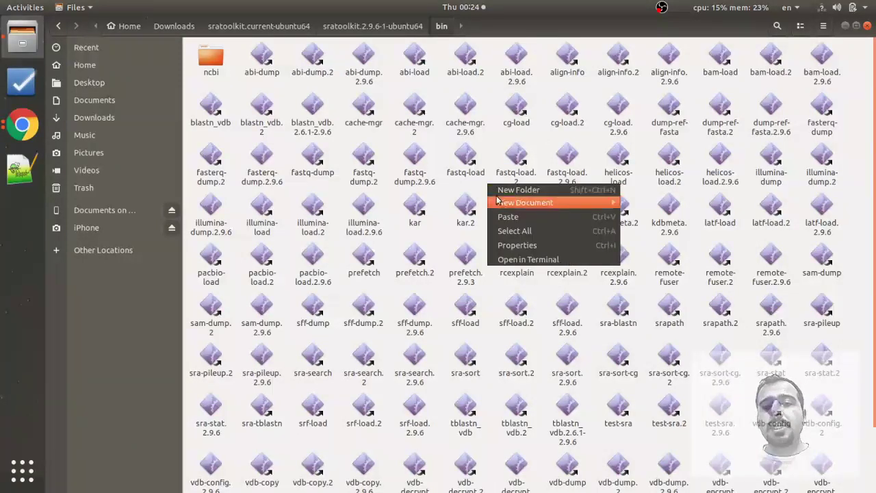
{"action": "left_click", "coordinate": [527, 259]}
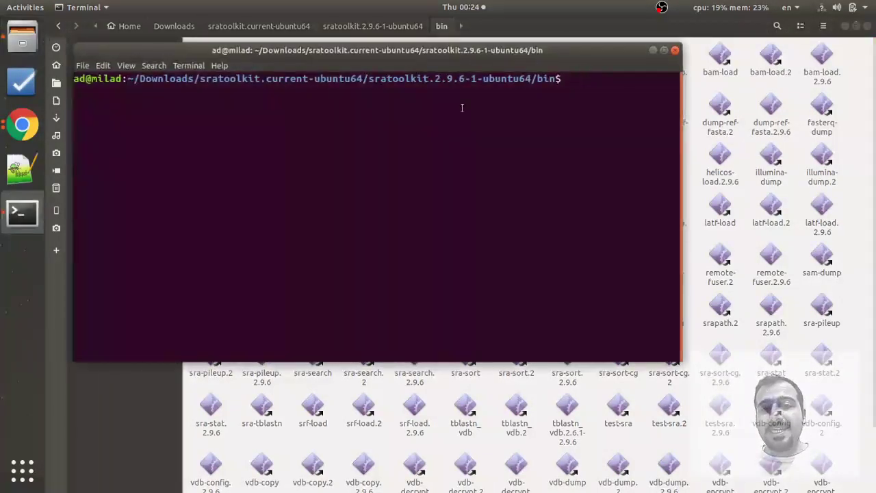
{"action": "left_click_drag", "start_coordinate": [444, 56], "coordinate": [502, 87]}
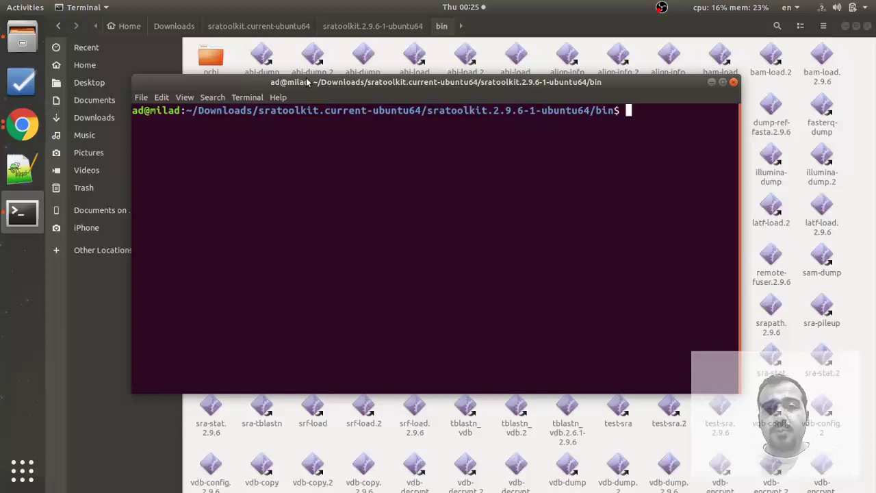
{"action": "left_click_drag", "start_coordinate": [306, 78], "coordinate": [316, 78]}
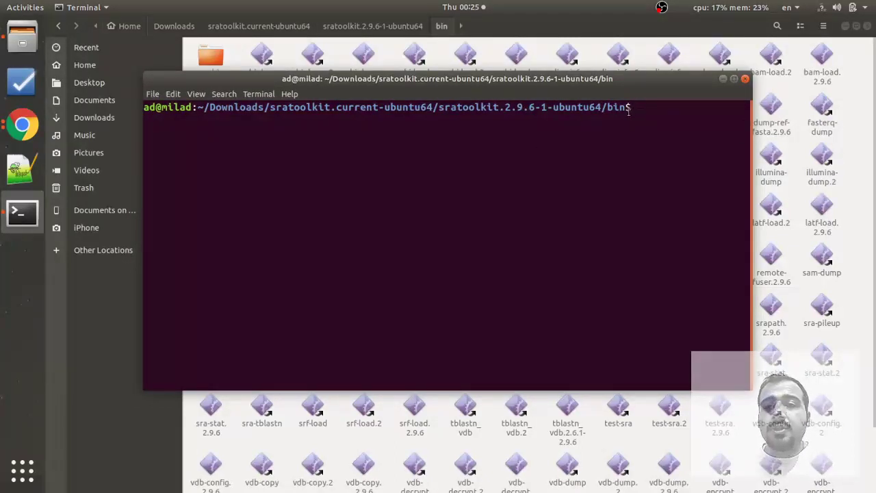
{"action": "left_click_drag", "start_coordinate": [625, 111], "coordinate": [204, 107]}
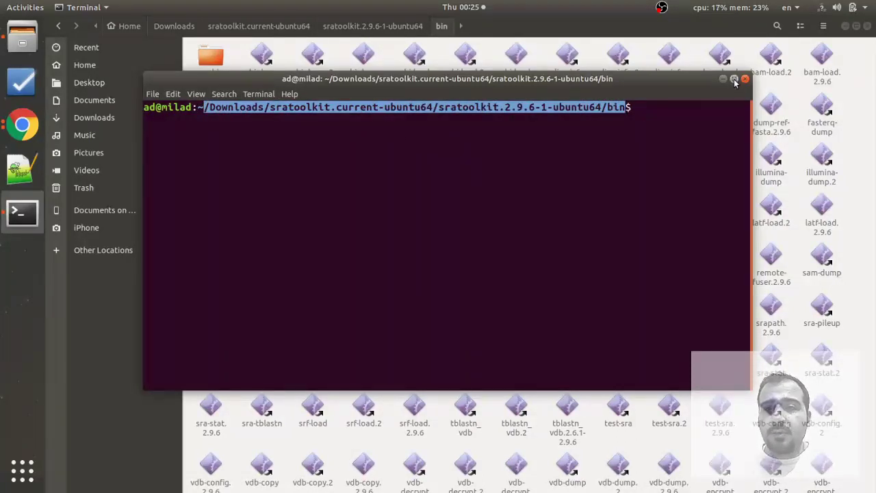
{"action": "left_click", "coordinate": [653, 269]}
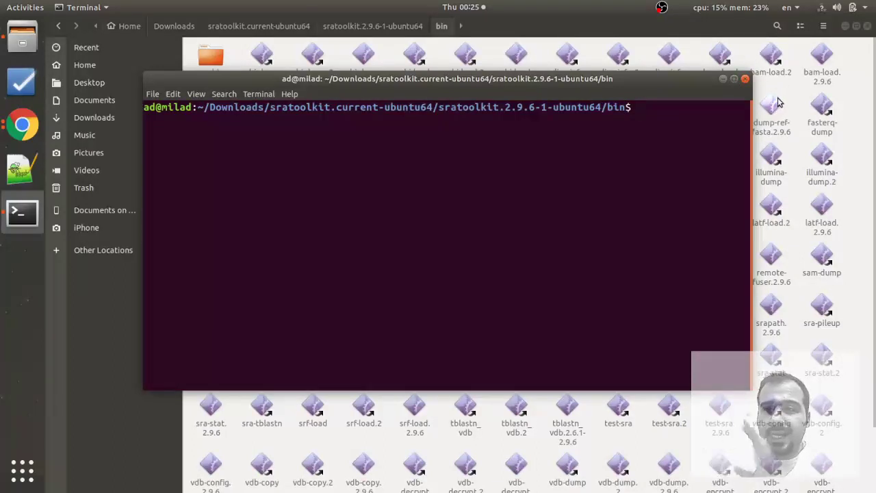
{"action": "left_click", "coordinate": [736, 82]}
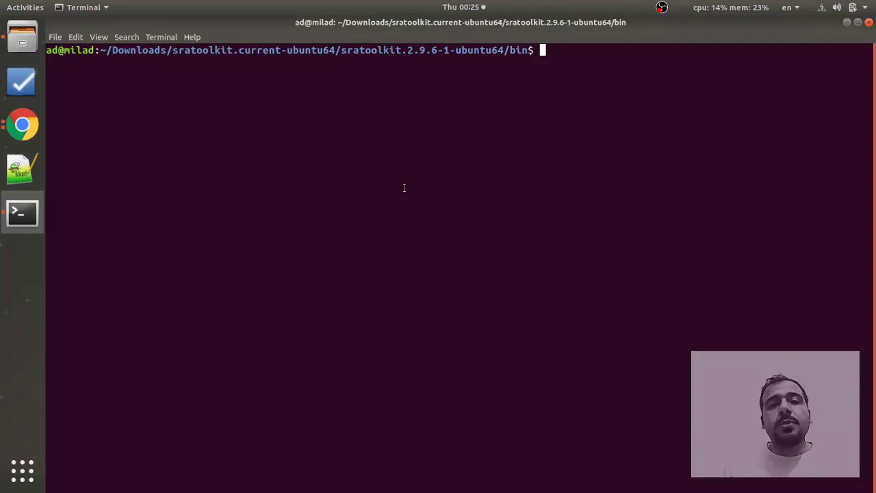
- Run prefetch without arguments and examine the options and SRA accession parts of its usage syntax
{"action": "type", "text": "p"}
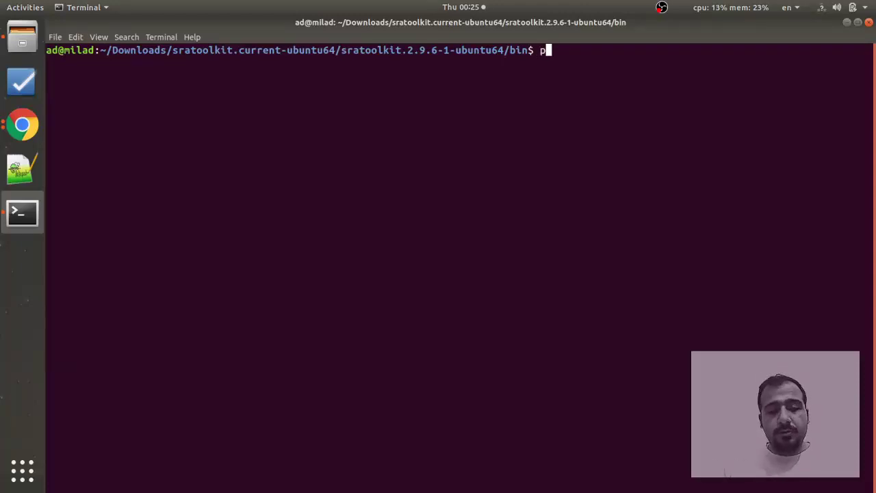
{"action": "type", "text": "refetc"}
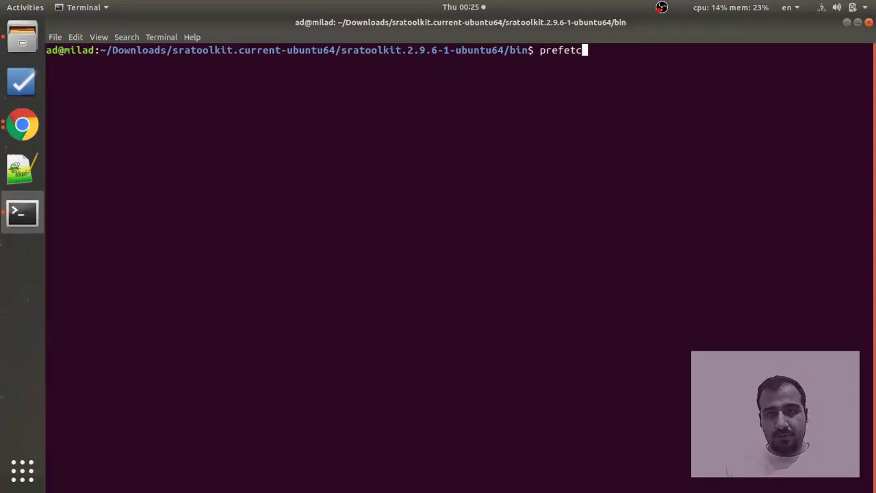
{"action": "type", "text": "h"}
{"action": "key", "text": "Return"}
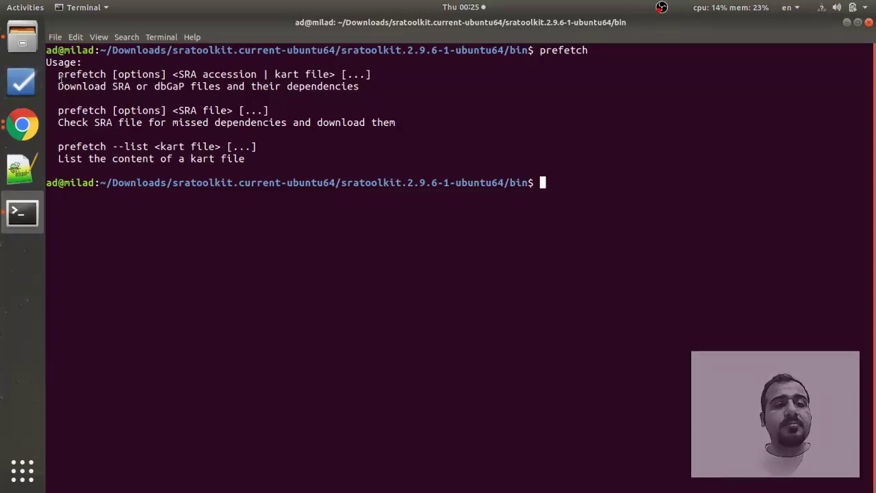
{"action": "left_click_drag", "start_coordinate": [59, 74], "coordinate": [105, 74]}
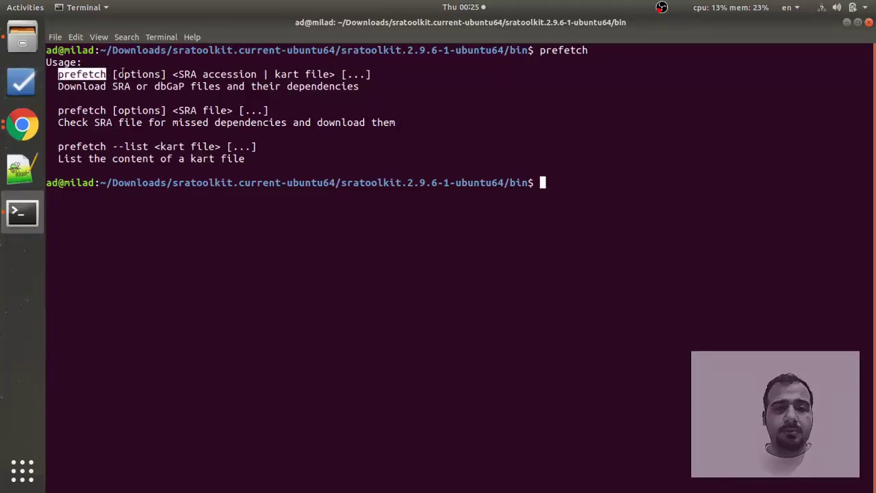
{"action": "triple_click", "coordinate": [154, 74]}
{"action": "left_click", "coordinate": [156, 73]}
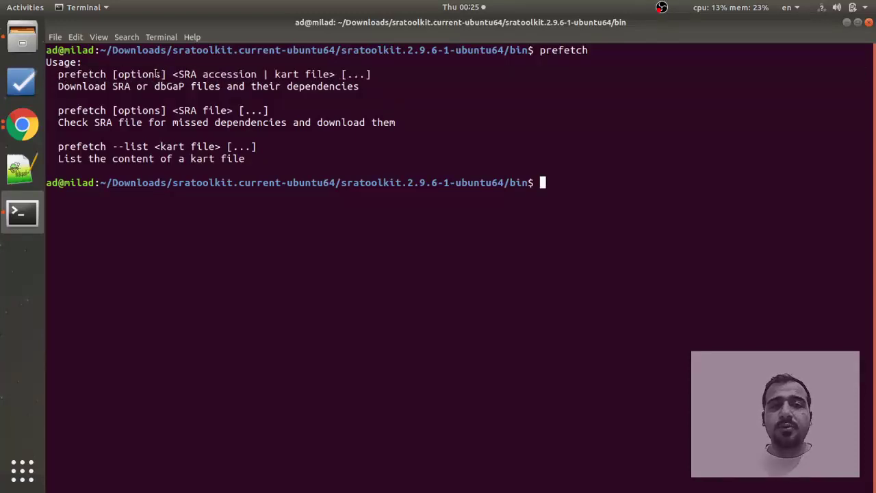
{"action": "left_click_drag", "start_coordinate": [178, 74], "coordinate": [256, 74]}
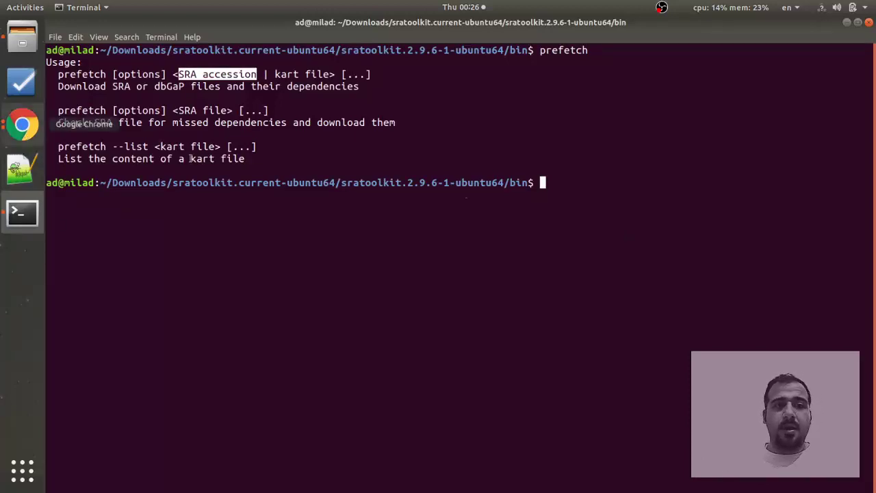
{"action": "left_click", "coordinate": [602, 197]}
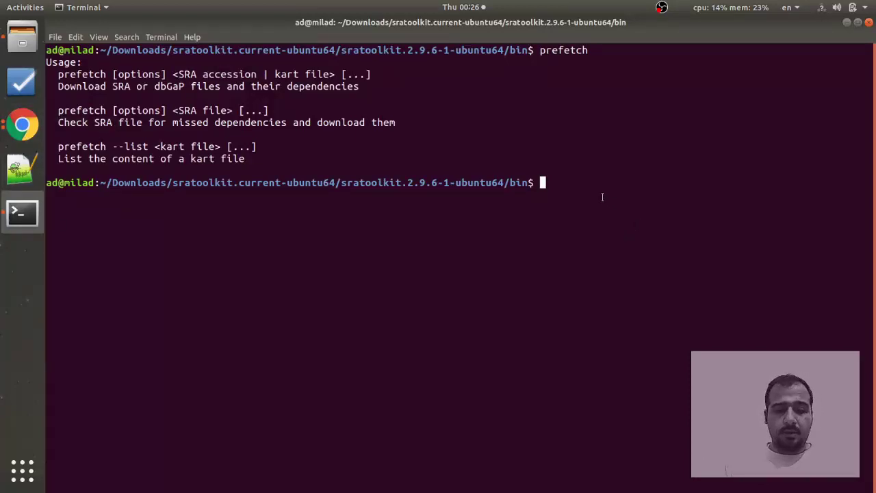
- Display the full prefetch help with prefetch -h
{"action": "type", "text": "prefetch "}
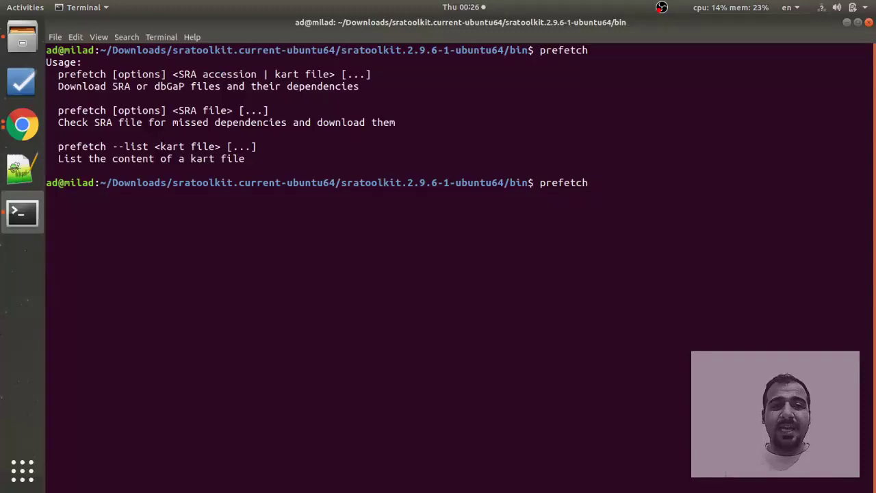
{"action": "type", "text": "-h"}
{"action": "key", "text": "Return"}
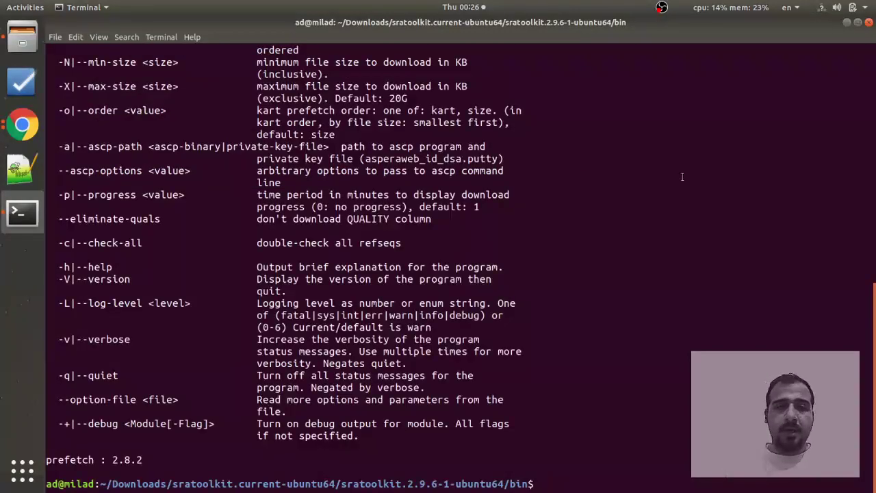
- Look through the prefetch -h output, from the entered command and usage lines down to the last listed option
{"action": "scroll", "coordinate": [681, 176], "scroll_direction": "up", "scroll_amount": 10}
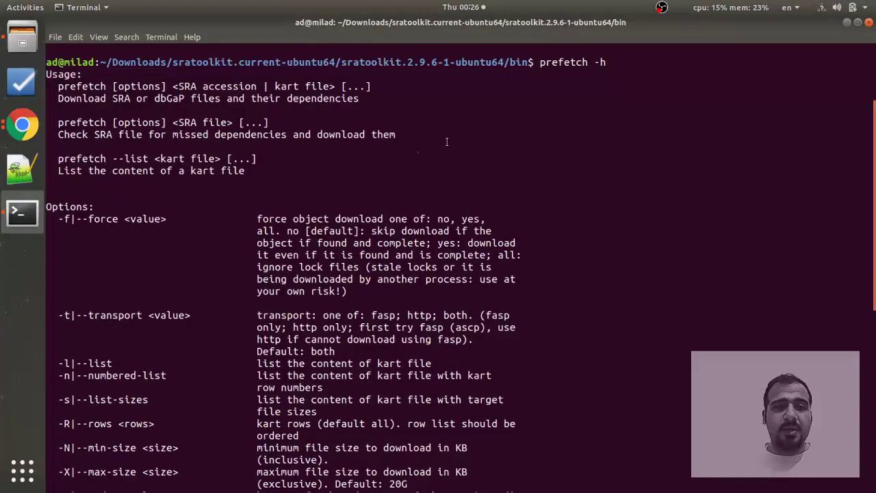
{"action": "scroll", "coordinate": [446, 141], "scroll_direction": "up", "scroll_amount": 2}
{"action": "scroll", "coordinate": [574, 135], "scroll_direction": "up", "scroll_amount": 2}
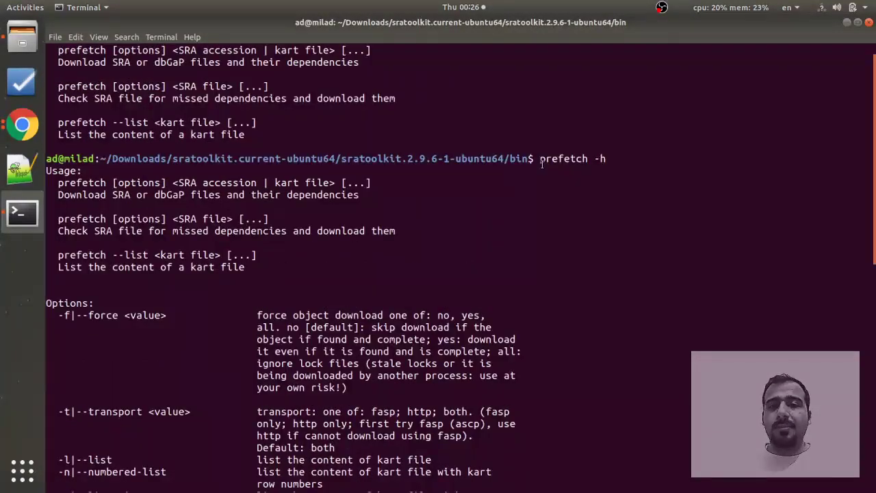
{"action": "left_click_drag", "start_coordinate": [541, 159], "coordinate": [587, 158]}
{"action": "left_click", "coordinate": [603, 158]}
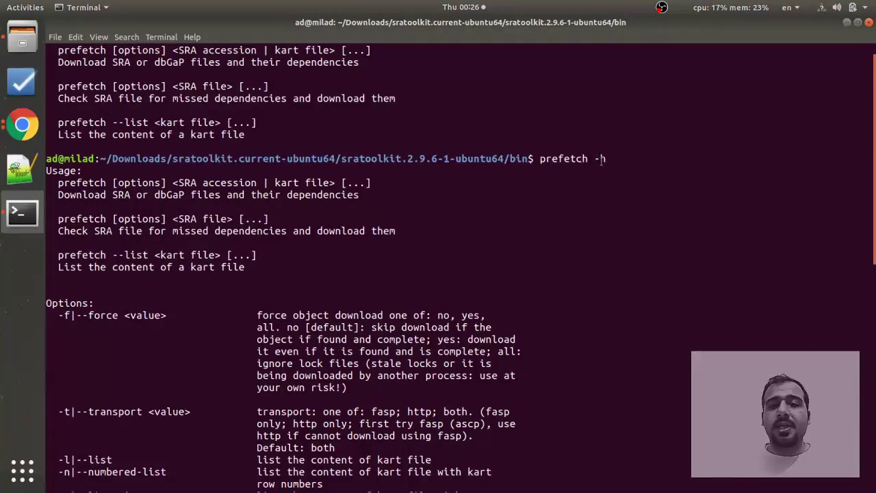
{"action": "scroll", "coordinate": [598, 170], "scroll_direction": "down", "scroll_amount": 7}
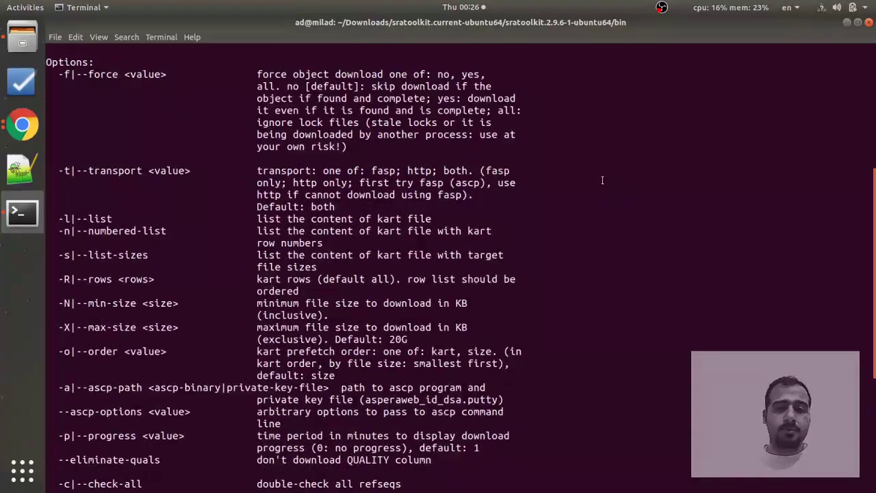
{"action": "scroll", "coordinate": [602, 180], "scroll_direction": "down", "scroll_amount": 6}
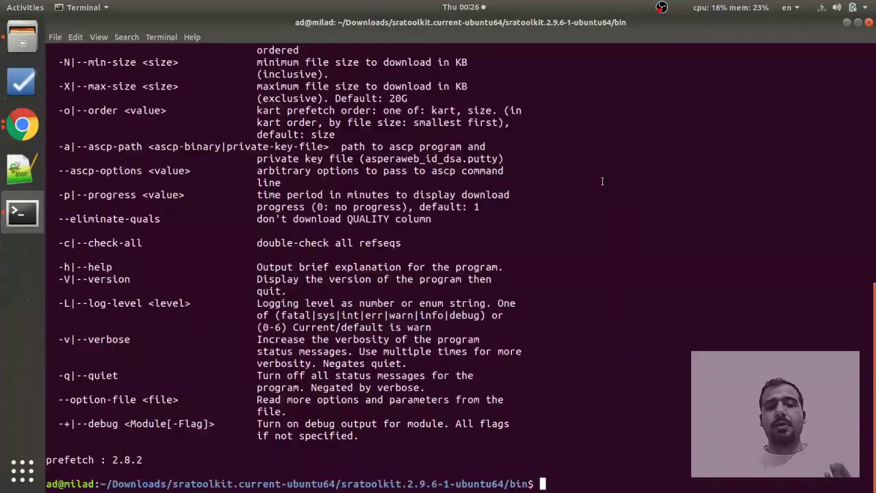
{"action": "scroll", "coordinate": [554, 215], "scroll_direction": "up", "scroll_amount": 13}
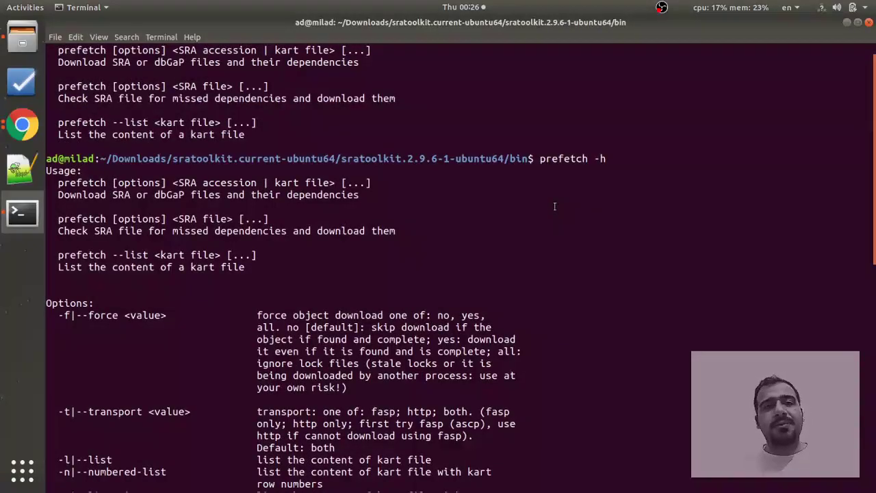
{"action": "scroll", "coordinate": [554, 206], "scroll_direction": "down", "scroll_amount": 5}
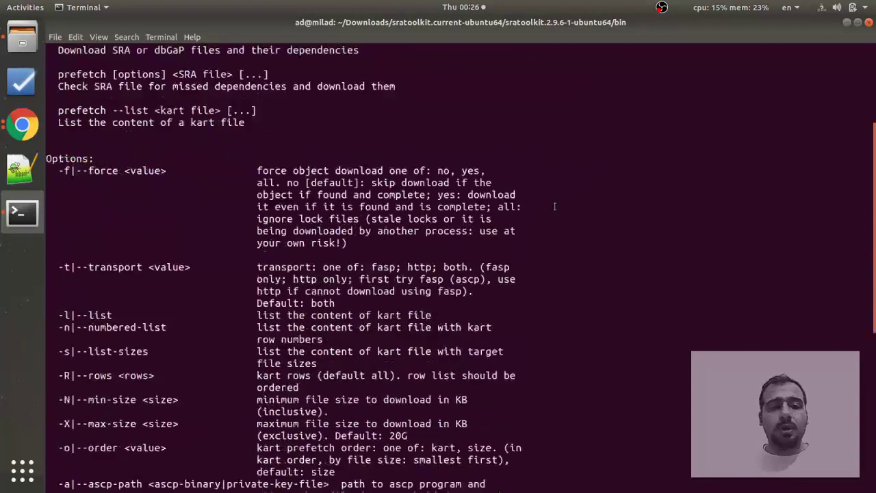
{"action": "scroll", "coordinate": [554, 206], "scroll_direction": "down", "scroll_amount": 3}
{"action": "scroll", "coordinate": [554, 206], "scroll_direction": "down", "scroll_amount": 5}
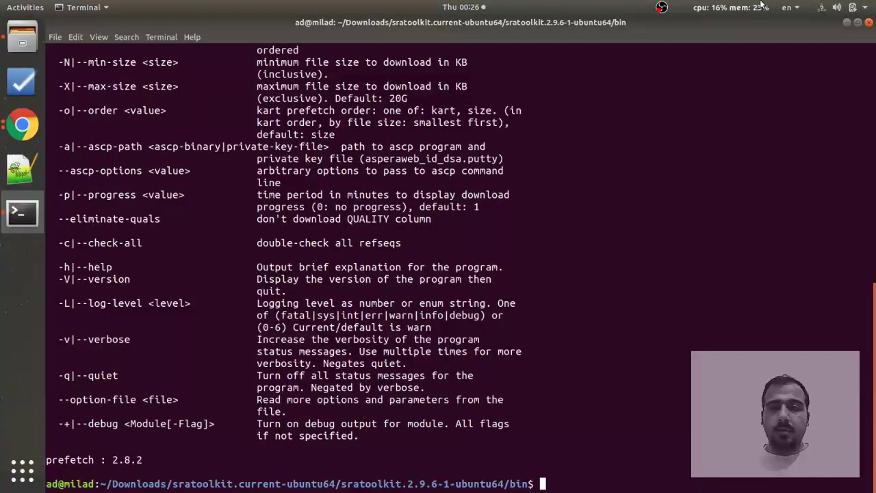
- Switch to Chrome and return from the Run Browser page to the SRX3188739 Noninvasive Prenatal Screen experiment page
{"action": "left_click", "coordinate": [24, 123]}
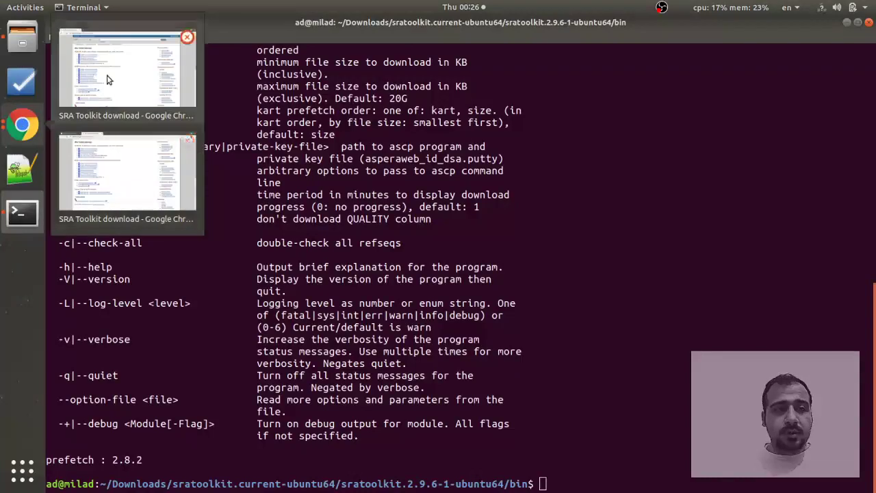
{"action": "left_click", "coordinate": [130, 171]}
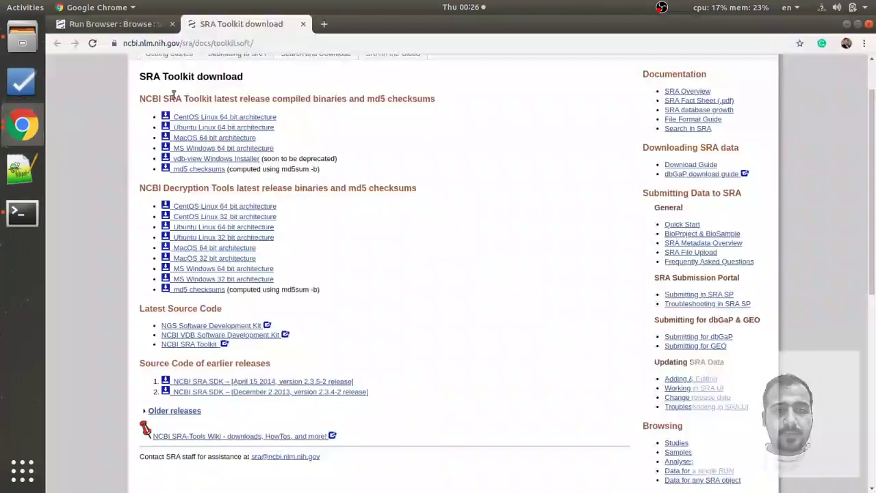
{"action": "left_click", "coordinate": [126, 29]}
{"action": "scroll", "coordinate": [281, 232], "scroll_direction": "down", "scroll_amount": 1}
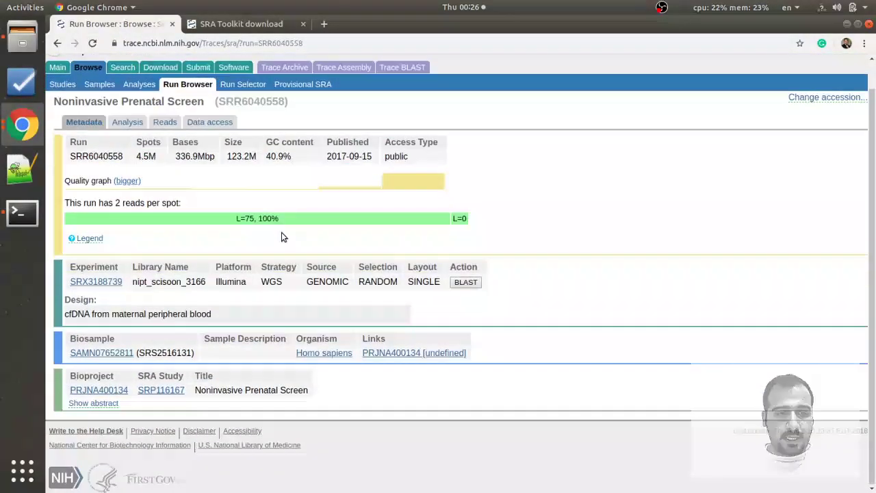
{"action": "scroll", "coordinate": [281, 233], "scroll_direction": "up", "scroll_amount": 1}
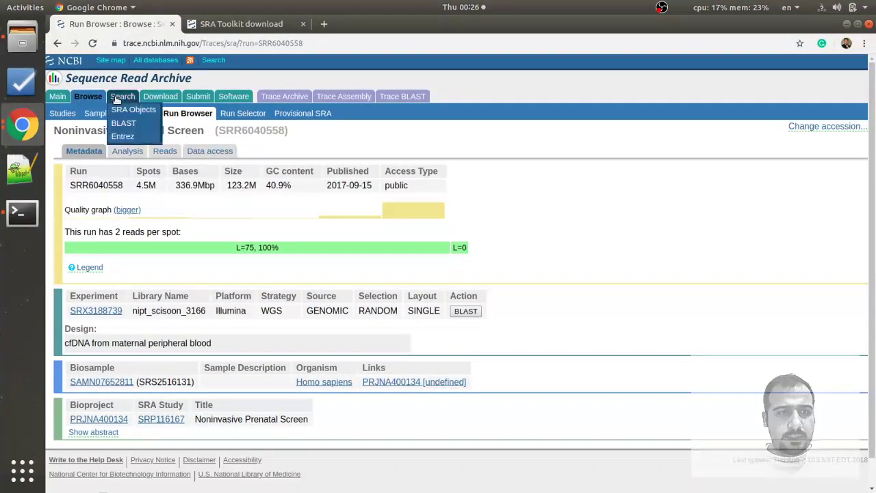
{"action": "left_click", "coordinate": [58, 43]}
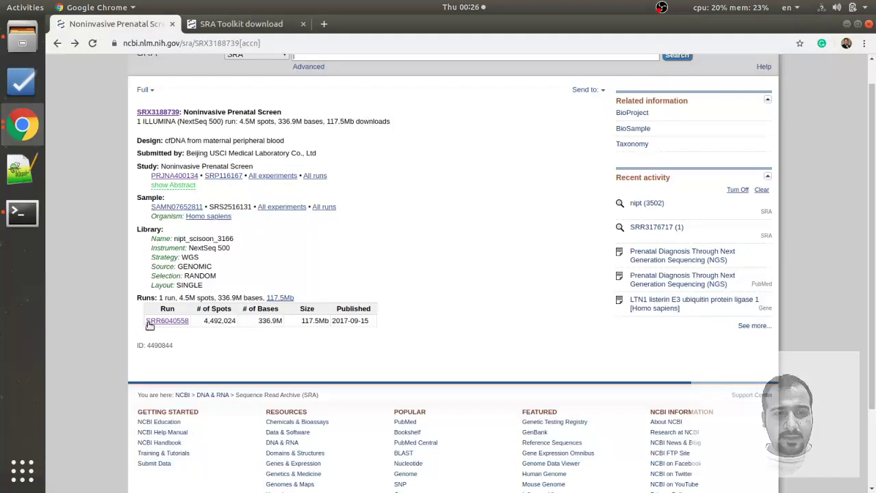
- Copy the run accession SRR6040558 from the experiment's Runs table and minimize the browser to return to the terminal
{"action": "left_click_drag", "start_coordinate": [144, 327], "coordinate": [189, 317]}
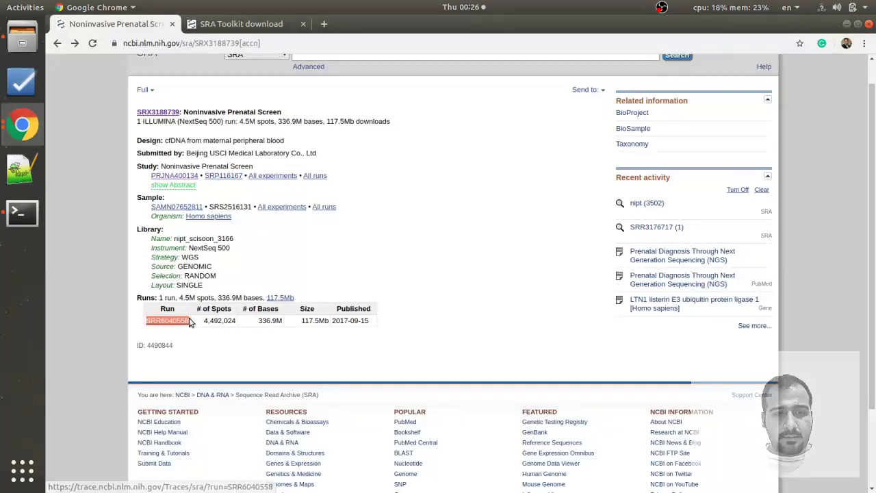
{"action": "right_click", "coordinate": [172, 321]}
{"action": "left_click", "coordinate": [199, 409]}
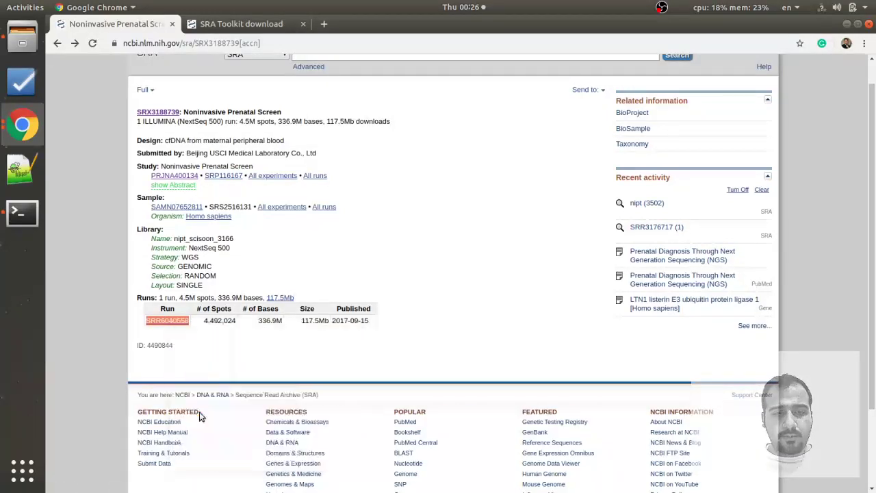
{"action": "left_click", "coordinate": [846, 24]}
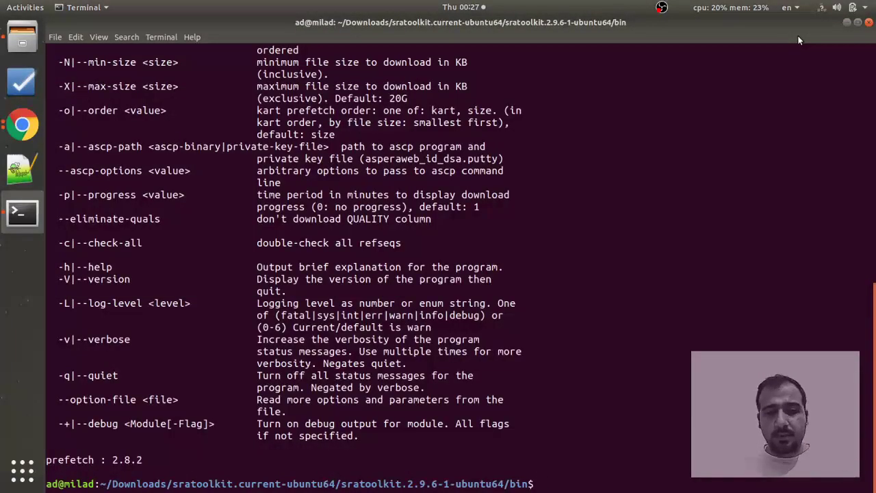
- Clear the terminal screen and check the earlier output in the scrollback
{"action": "right_click", "coordinate": [545, 484]}
{"action": "left_click", "coordinate": [544, 484]}
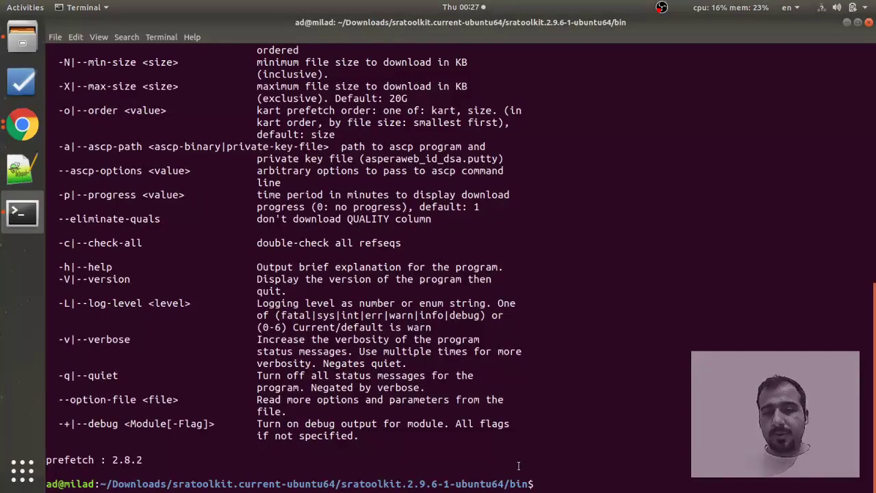
{"action": "key", "text": "ctrl+l"}
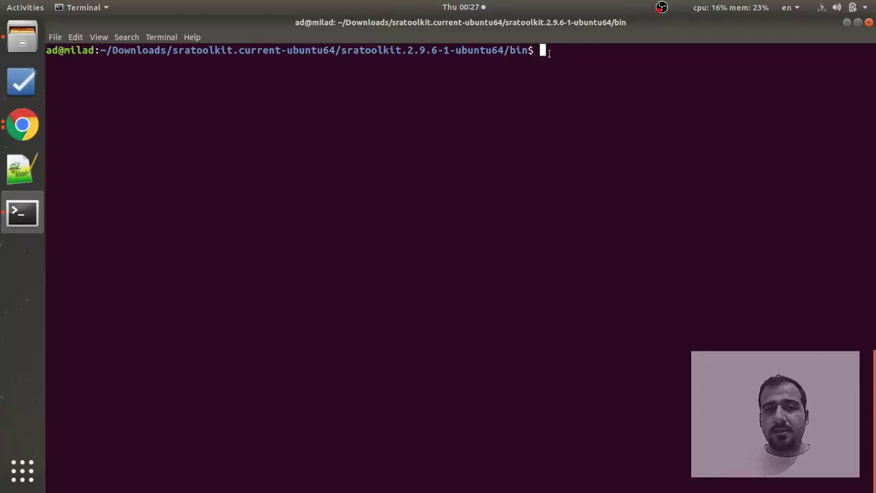
{"action": "scroll", "coordinate": [558, 65], "scroll_direction": "up", "scroll_amount": 5}
{"action": "scroll", "coordinate": [563, 79], "scroll_direction": "down", "scroll_amount": 5}
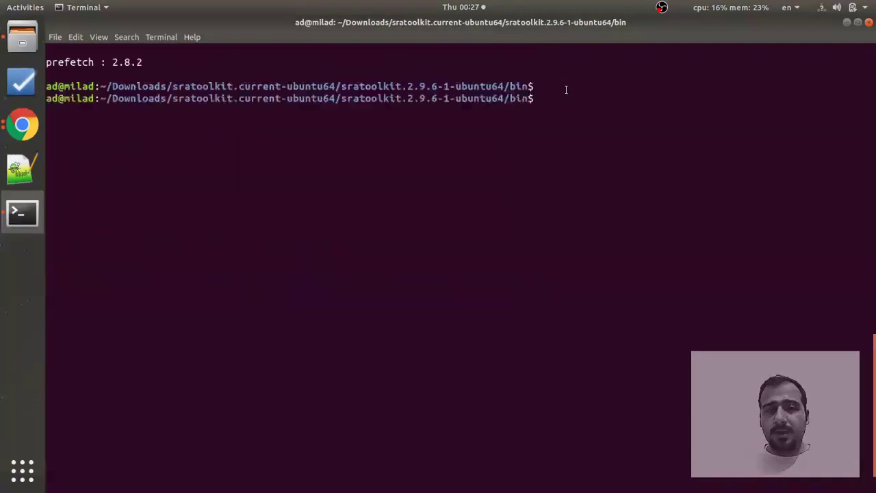
{"action": "scroll", "coordinate": [566, 88], "scroll_direction": "up", "scroll_amount": 2}
{"action": "scroll", "coordinate": [567, 89], "scroll_direction": "down", "scroll_amount": 3}
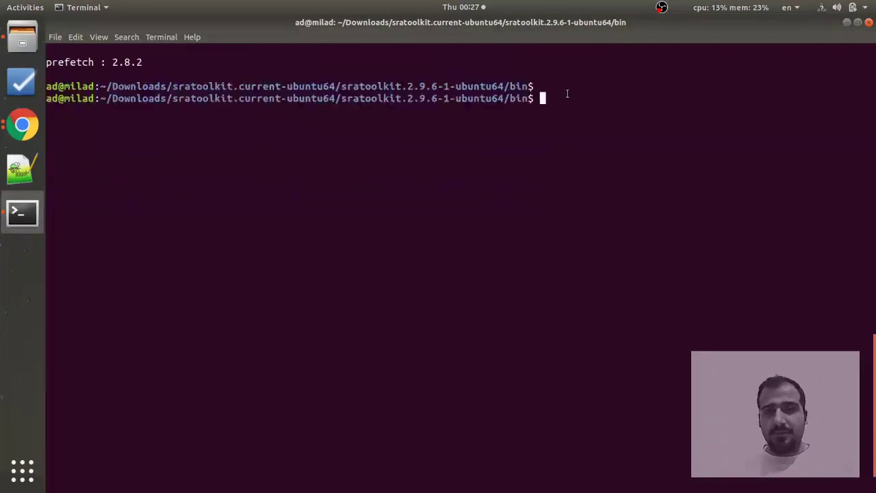
- Paste the copied accession at the prompt, clear the screen and complete the command as prefetch SRR6040558
{"action": "right_click", "coordinate": [542, 98]}
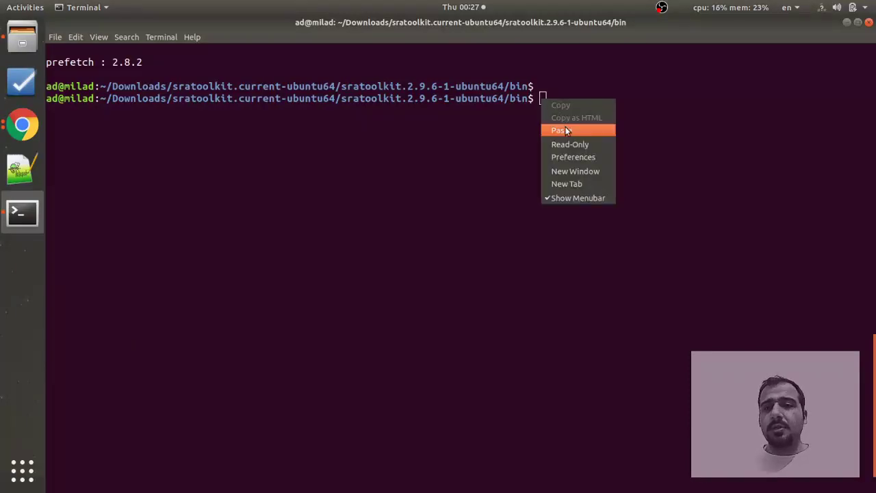
{"action": "left_click", "coordinate": [556, 129]}
{"action": "key", "text": "ctrl+l"}
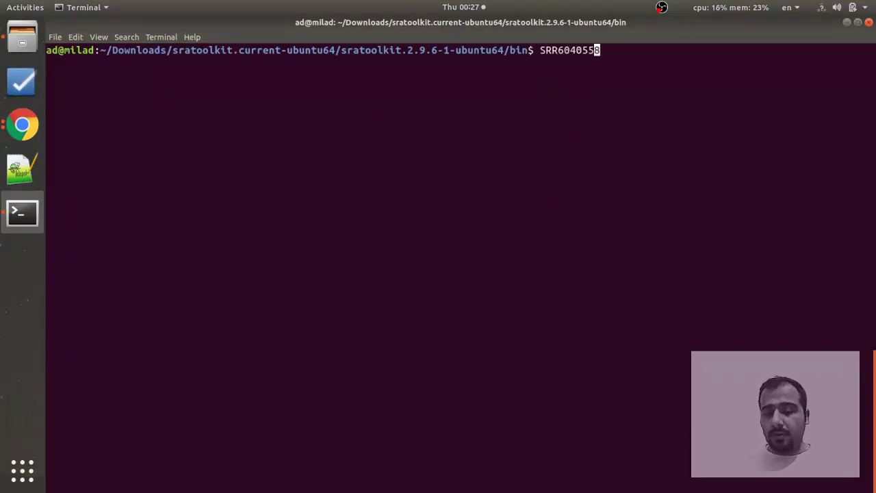
{"action": "key", "text": "Home"}
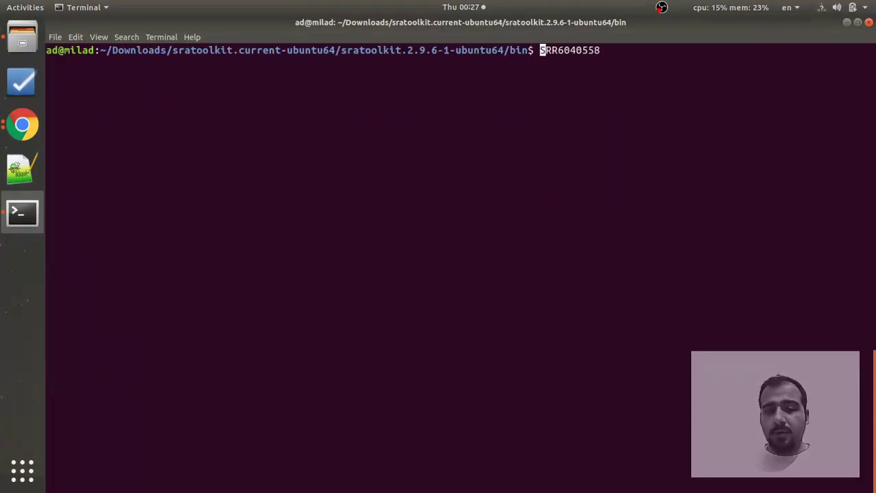
{"action": "type", "text": "prefet"}
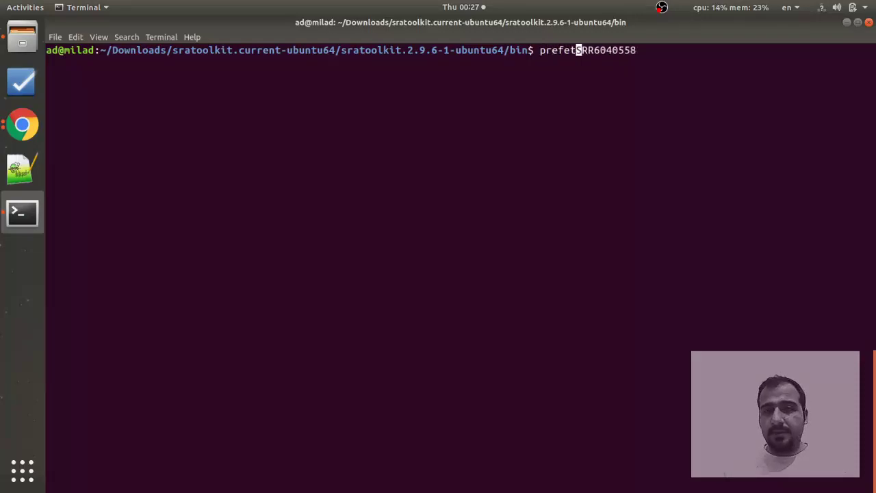
{"action": "type", "text": "ch"}
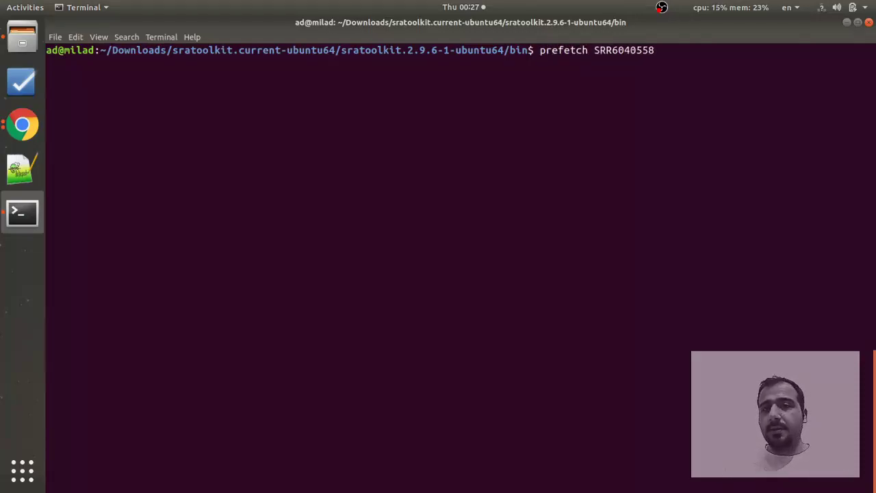
- Compare the prepared prefetch command with the program name and SRA accession parts of the usage syntax in the help output
{"action": "scroll", "coordinate": [657, 311], "scroll_direction": "up", "scroll_amount": 15}
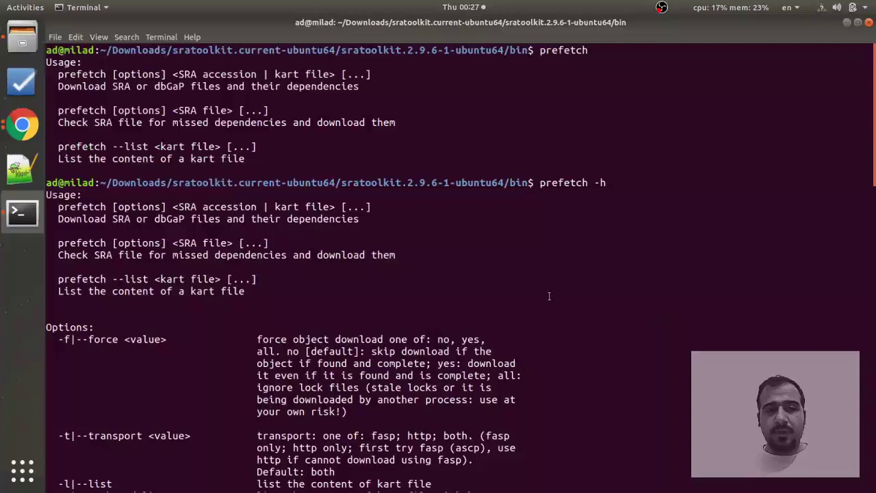
{"action": "double_click", "coordinate": [80, 206]}
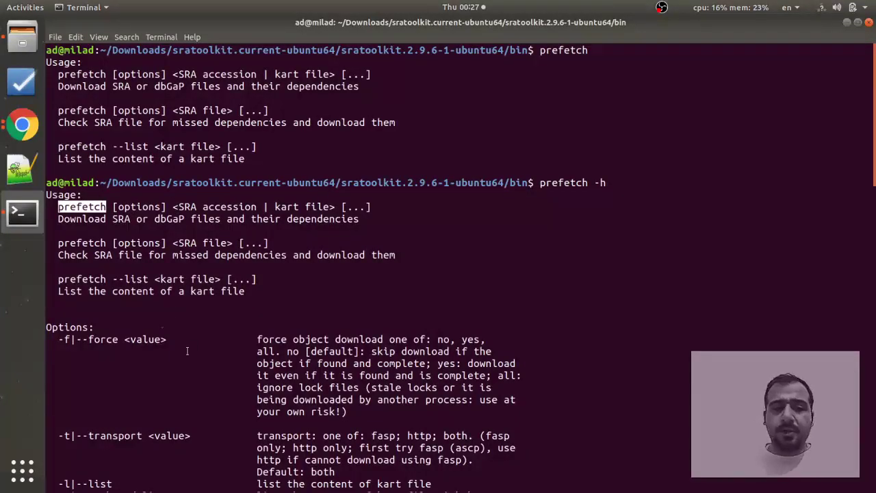
{"action": "left_click", "coordinate": [171, 206]}
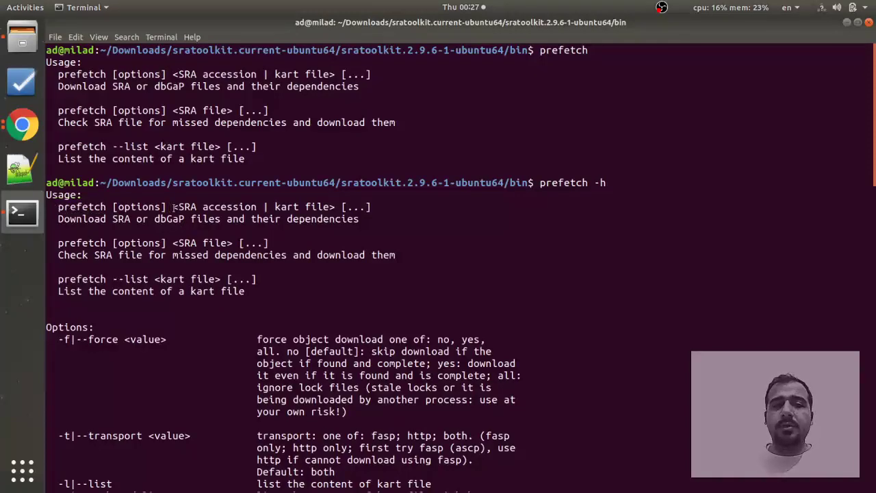
{"action": "left_click_drag", "start_coordinate": [175, 207], "coordinate": [263, 206]}
{"action": "scroll", "coordinate": [292, 281], "scroll_direction": "down", "scroll_amount": 8}
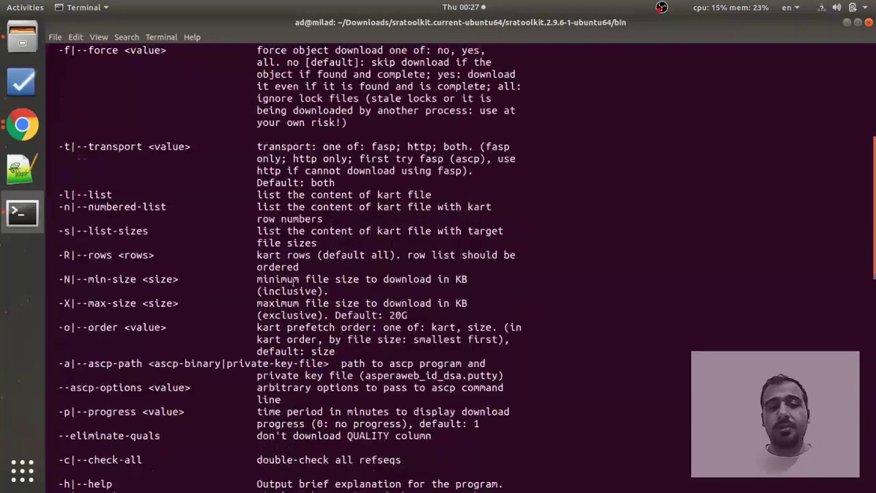
{"action": "scroll", "coordinate": [293, 281], "scroll_direction": "down", "scroll_amount": 12}
{"action": "double_click", "coordinate": [567, 280]}
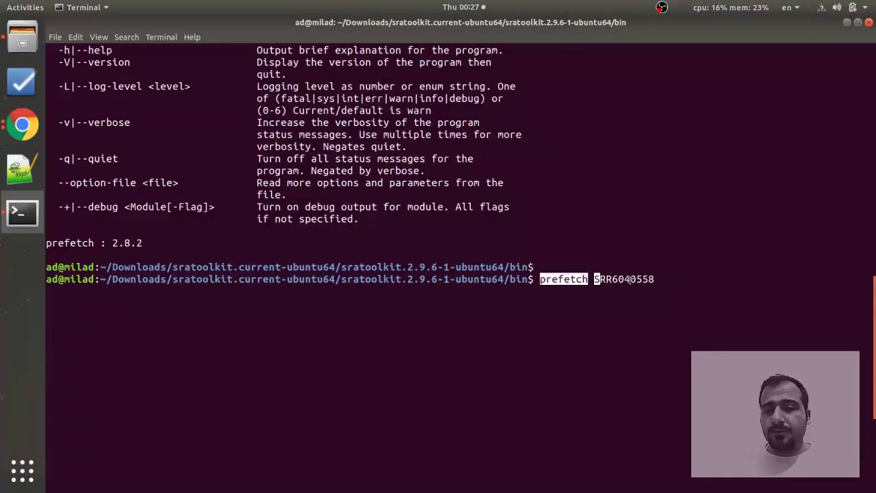
{"action": "left_click", "coordinate": [629, 281]}
- Clear the screen again and run prefetch SRR6040558 to download the run
{"action": "key", "text": "ctrl+l"}
{"action": "key", "text": "Right"}
{"action": "key", "text": "Right"}
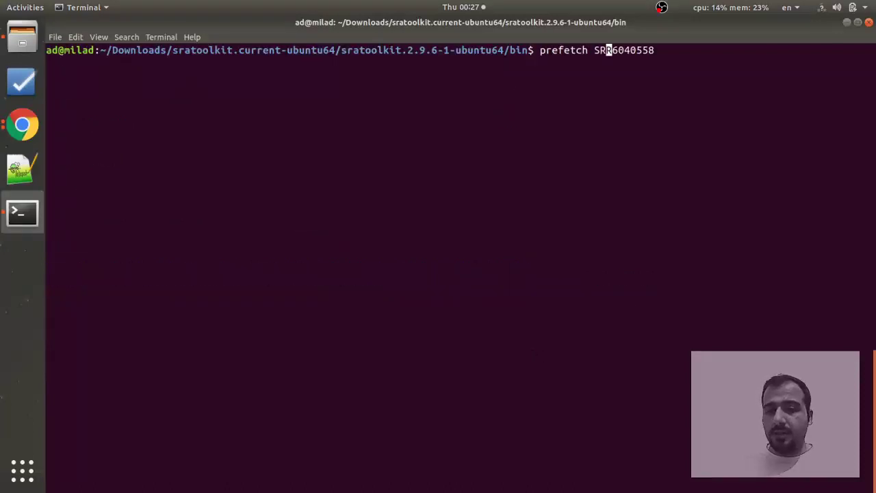
{"action": "key", "text": "Return"}
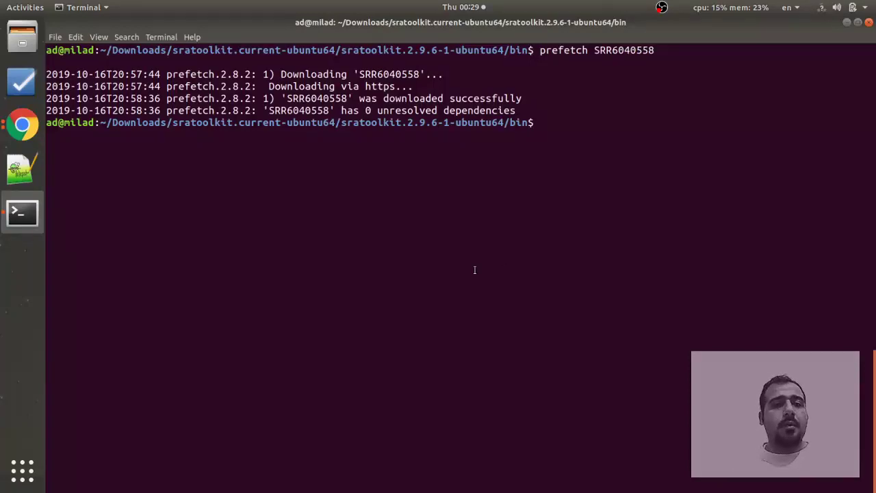
- Minimize the terminal, open the Files manager and go into the ncbi folder in the home directory
{"action": "left_click", "coordinate": [846, 23]}
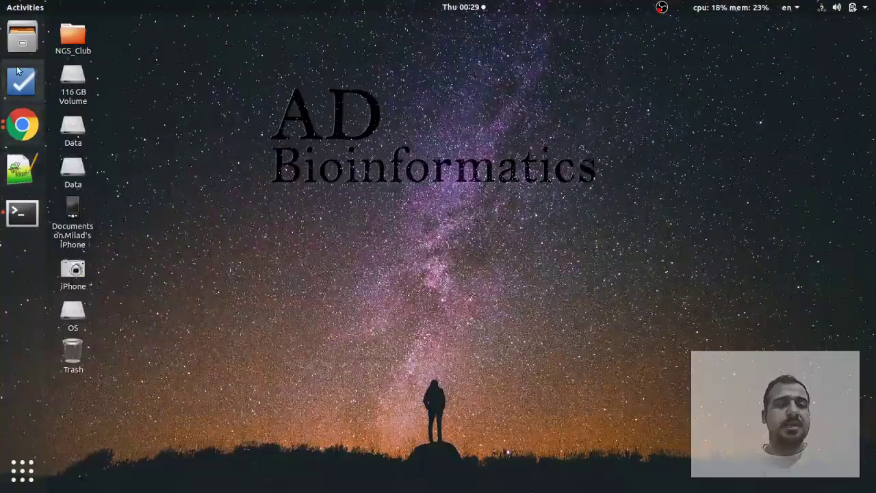
{"action": "left_click", "coordinate": [21, 39]}
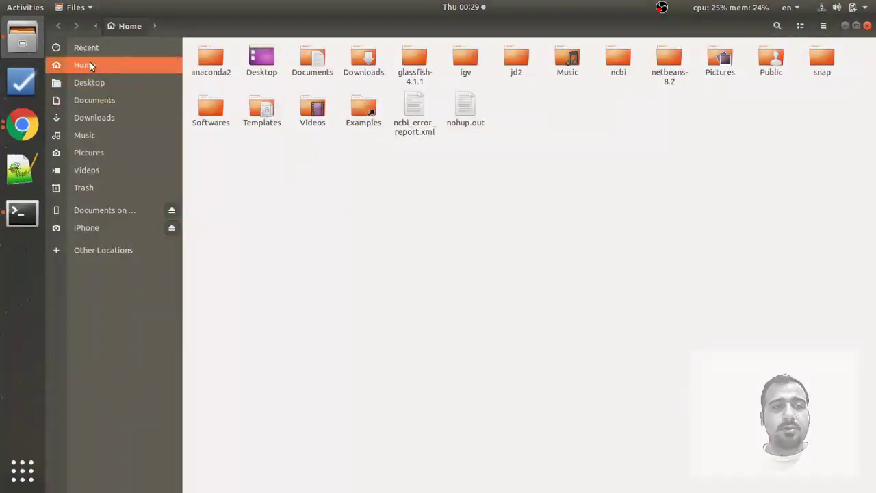
{"action": "double_click", "coordinate": [620, 59]}
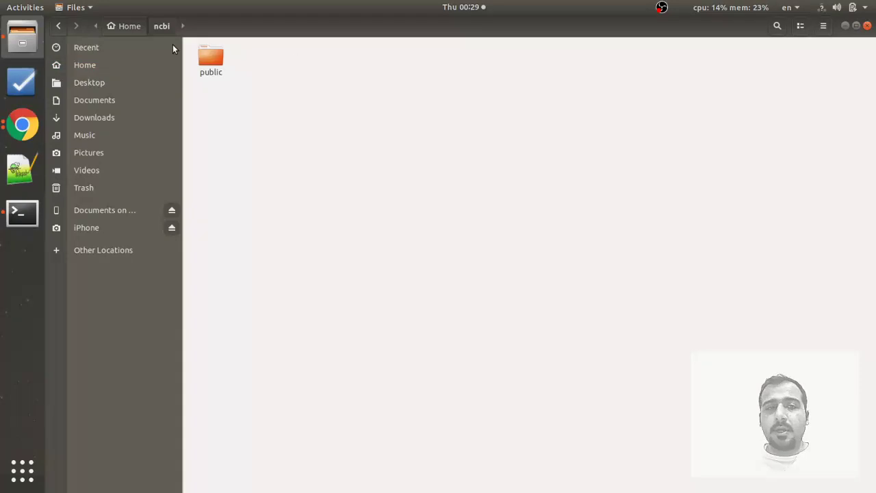
- Return to the home folder, go through ncbi and public into the sra folder, and select the downloaded SRR6040558.sra file
{"action": "left_click", "coordinate": [60, 25]}
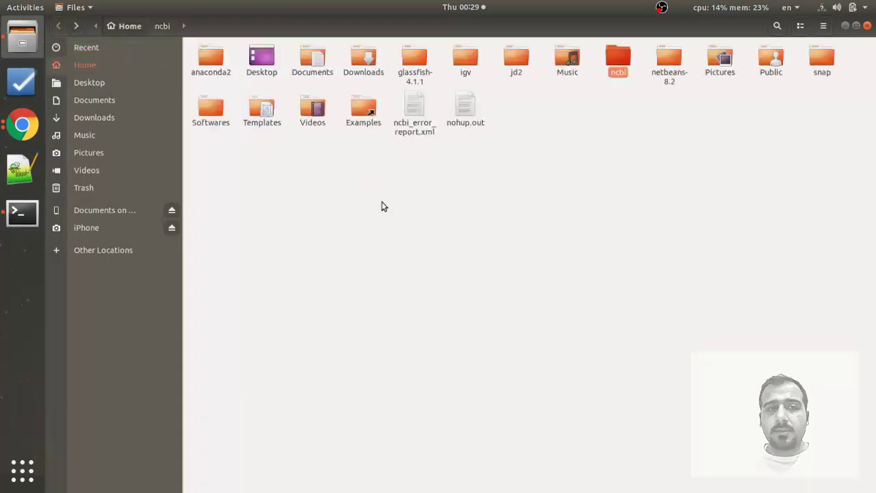
{"action": "double_click", "coordinate": [623, 65]}
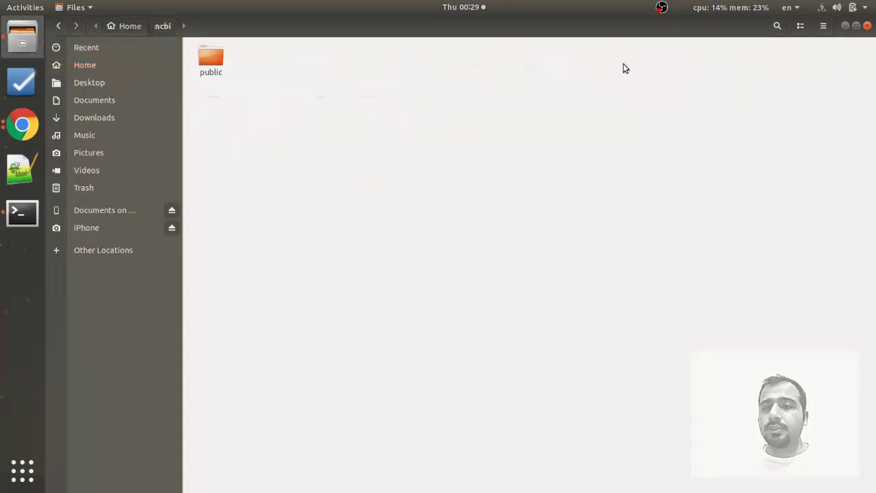
{"action": "double_click", "coordinate": [211, 65]}
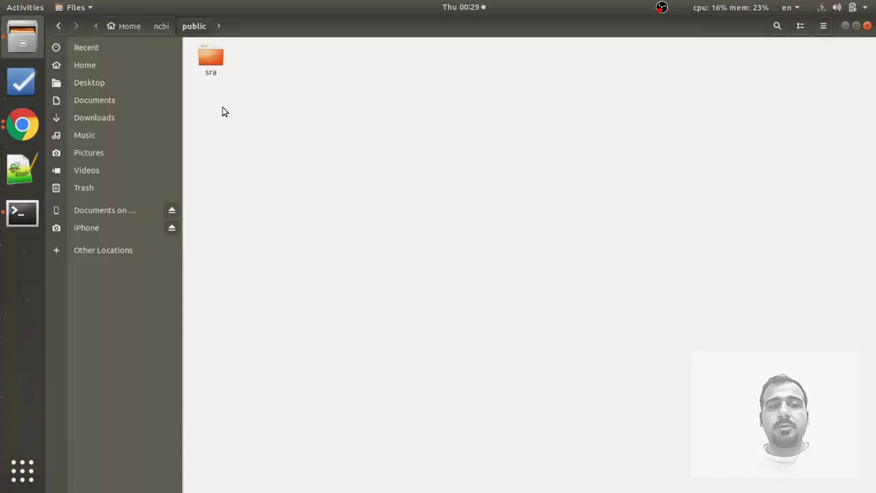
{"action": "double_click", "coordinate": [212, 58]}
{"action": "left_click", "coordinate": [213, 68]}
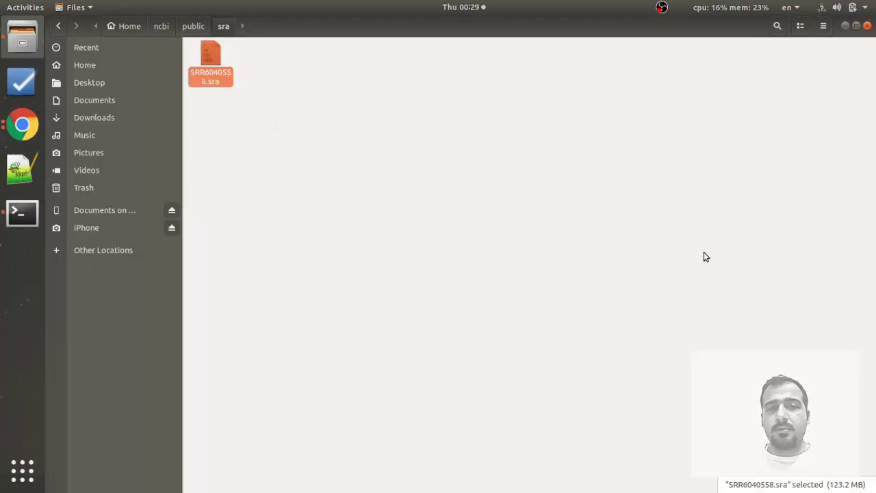
{"action": "left_click", "coordinate": [260, 93]}
{"action": "left_click", "coordinate": [220, 85]}
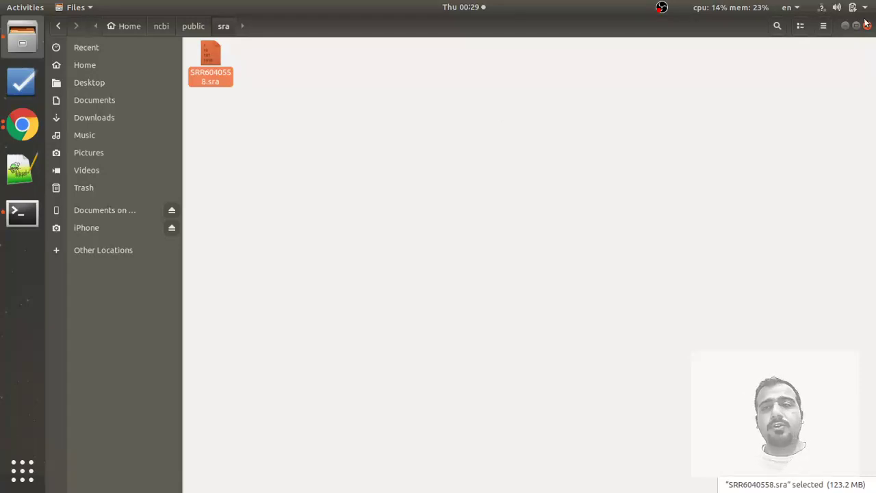
{"action": "left_click", "coordinate": [751, 102]}
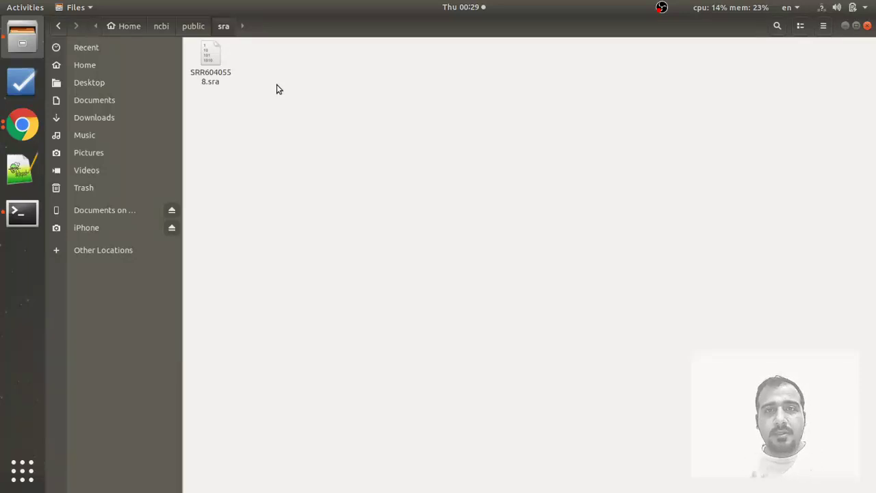
{"action": "left_click", "coordinate": [217, 75]}
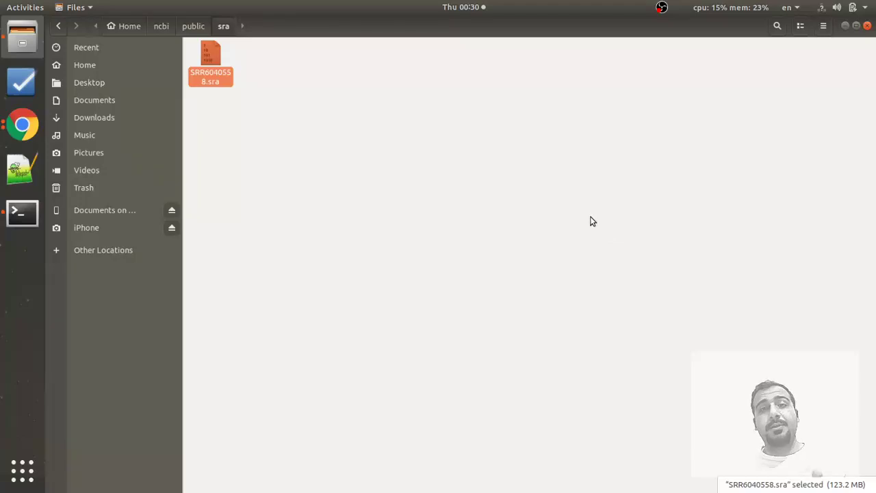
- Minimize Files, switch back to the terminal, highlight the working directory path in the prompt and clear the screen
{"action": "left_click", "coordinate": [845, 25]}
{"action": "left_click", "coordinate": [15, 212]}
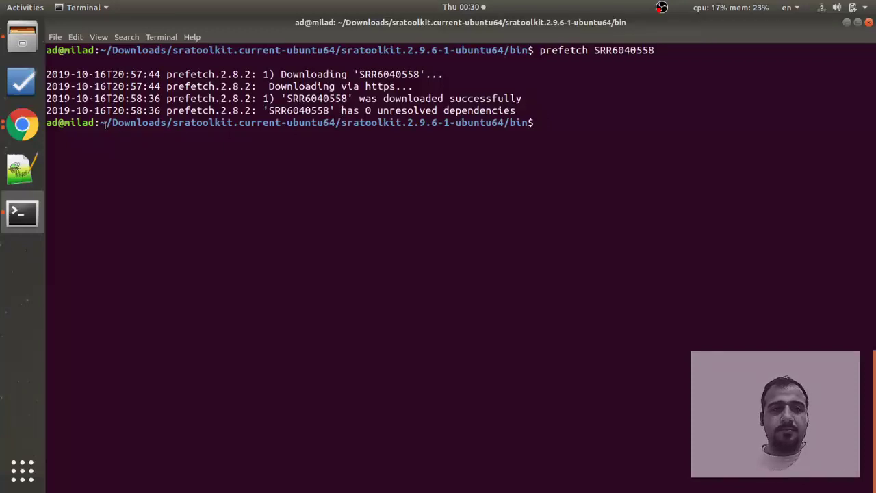
{"action": "left_click_drag", "start_coordinate": [107, 125], "coordinate": [531, 122]}
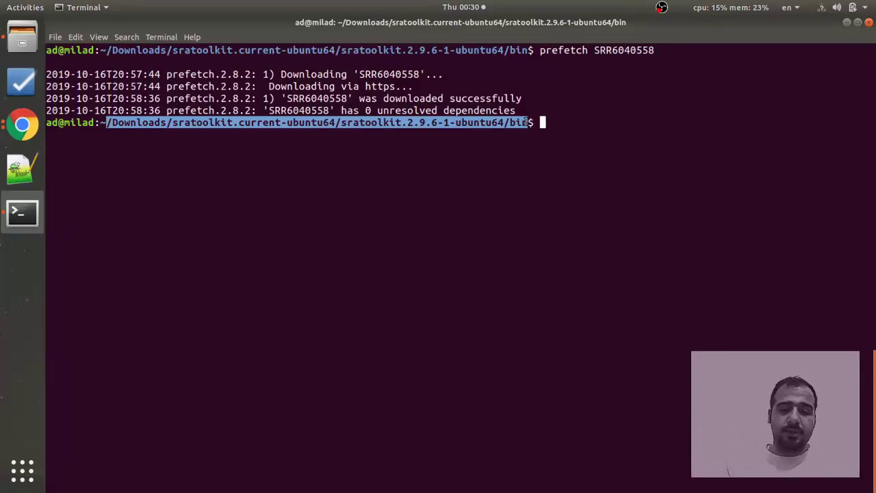
{"action": "key", "text": "ctrl+l"}
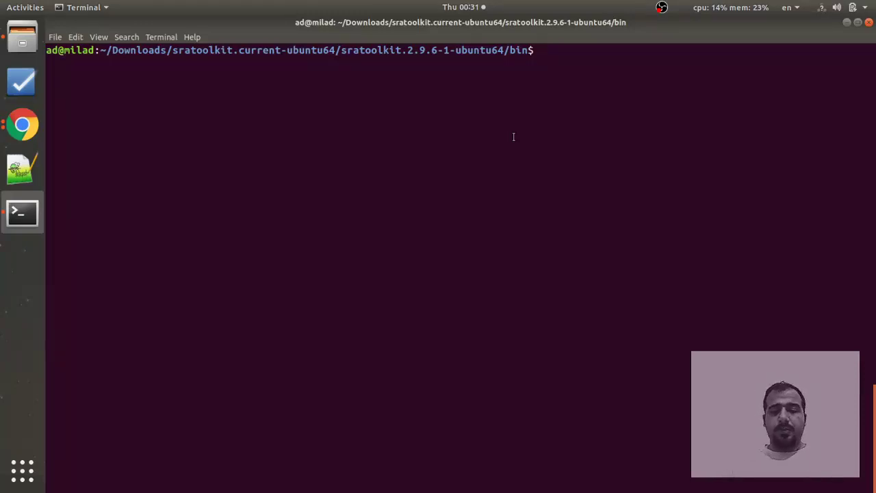
- Run fastq-dump without arguments to display its basic usage
{"action": "type", "text": "f"}
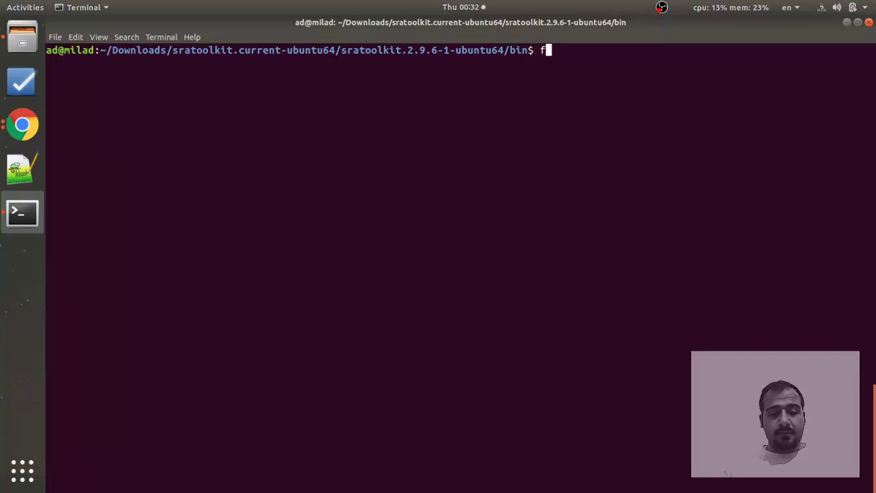
{"action": "type", "text": "astq-"}
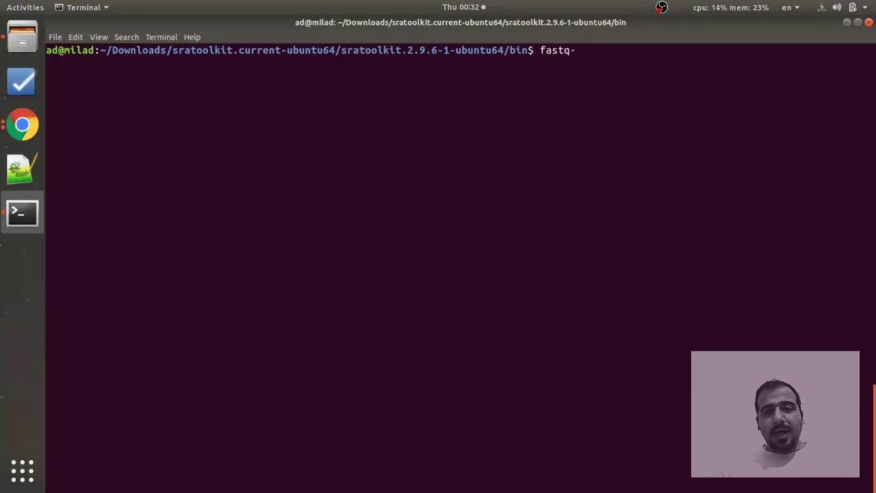
{"action": "type", "text": "dump"}
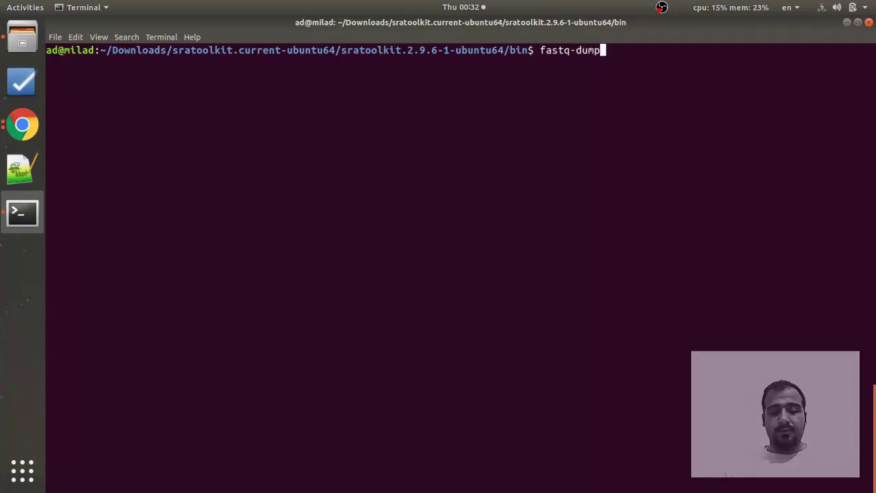
{"action": "key", "text": "Return"}
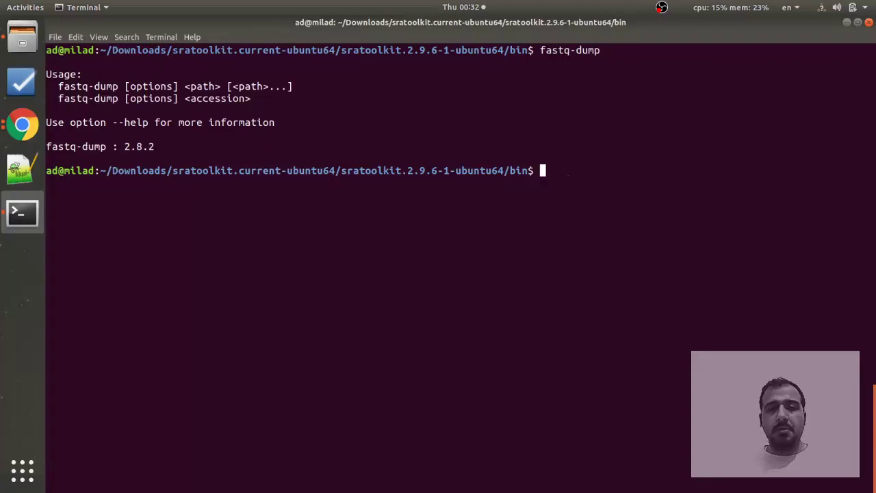
- Run fastq-dump --help to list the full set of options
{"action": "key", "text": "Up"}
{"action": "type", "text": "--hel"}
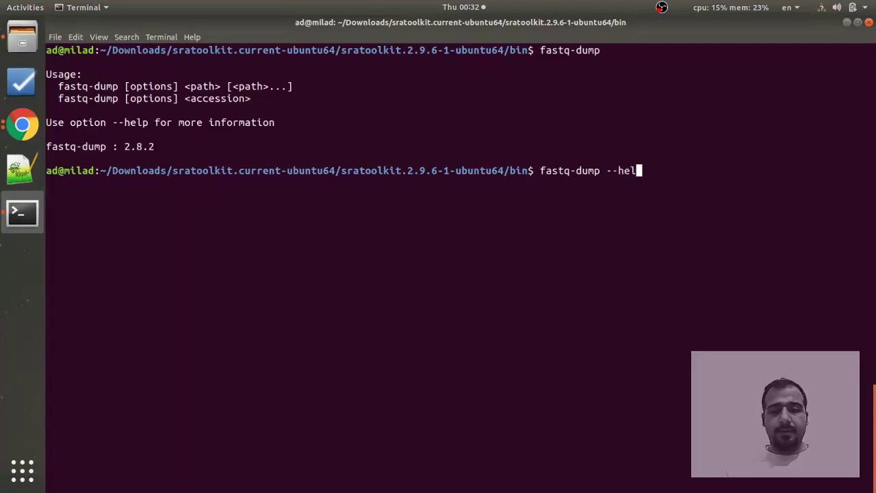
{"action": "type", "text": "p"}
{"action": "key", "text": "Return"}
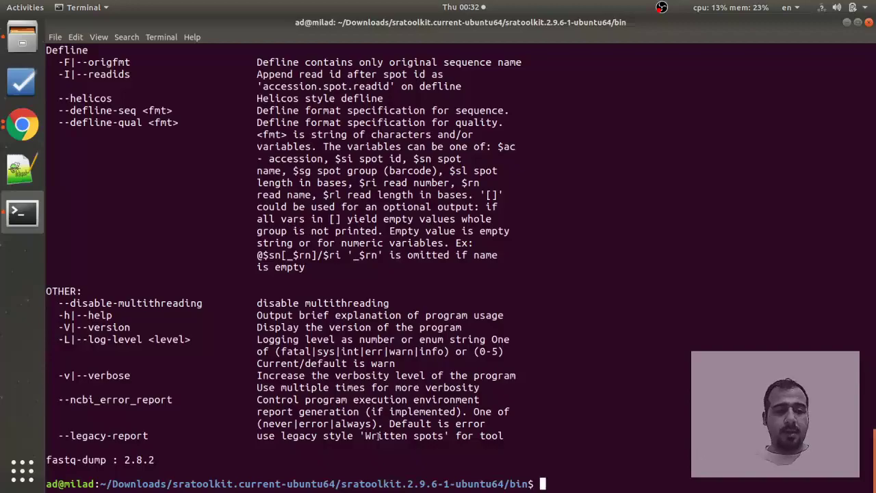
- Look through the fastq-dump help from the usage lines to the output and multiple file options
{"action": "scroll", "coordinate": [378, 436], "scroll_direction": "up", "scroll_amount": 10}
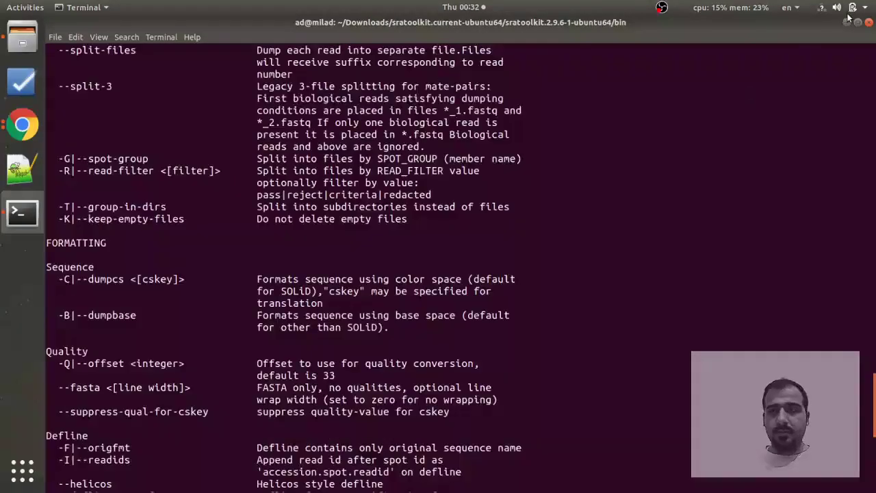
{"action": "left_click", "coordinate": [857, 22]}
{"action": "left_click", "coordinate": [736, 82]}
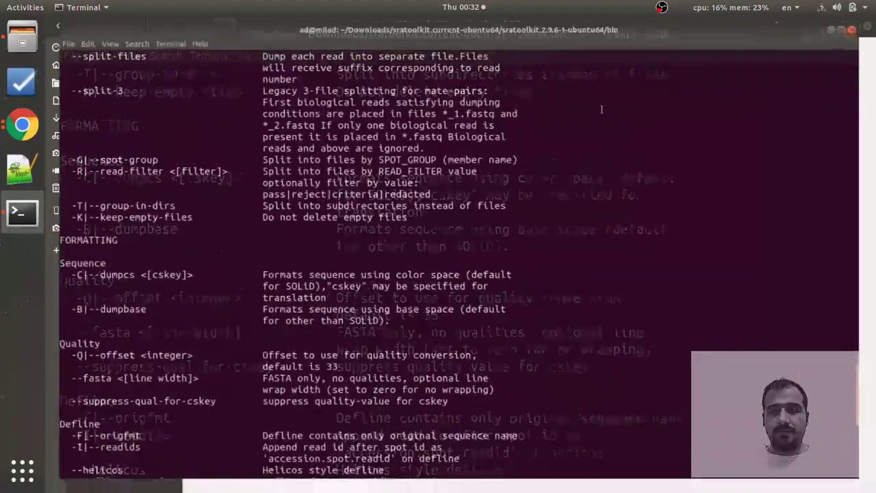
{"action": "scroll", "coordinate": [489, 209], "scroll_direction": "up", "scroll_amount": 18}
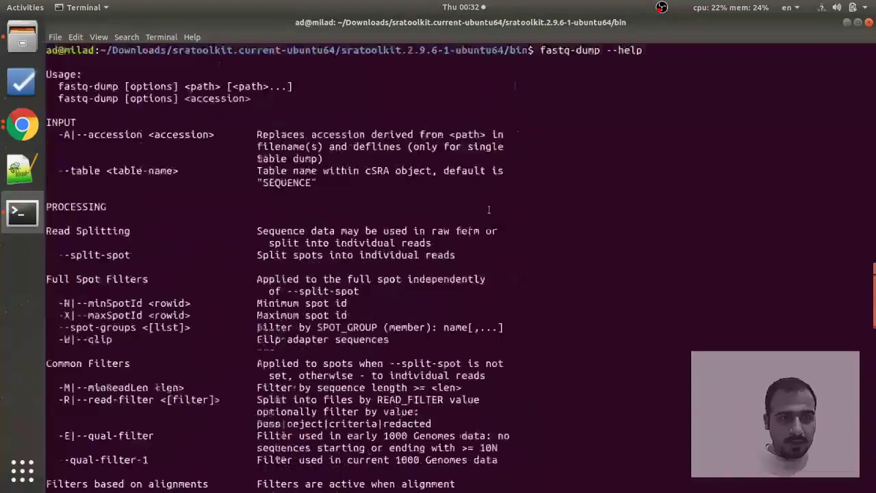
{"action": "scroll", "coordinate": [488, 209], "scroll_direction": "up", "scroll_amount": 3}
{"action": "scroll", "coordinate": [490, 210], "scroll_direction": "down", "scroll_amount": 5}
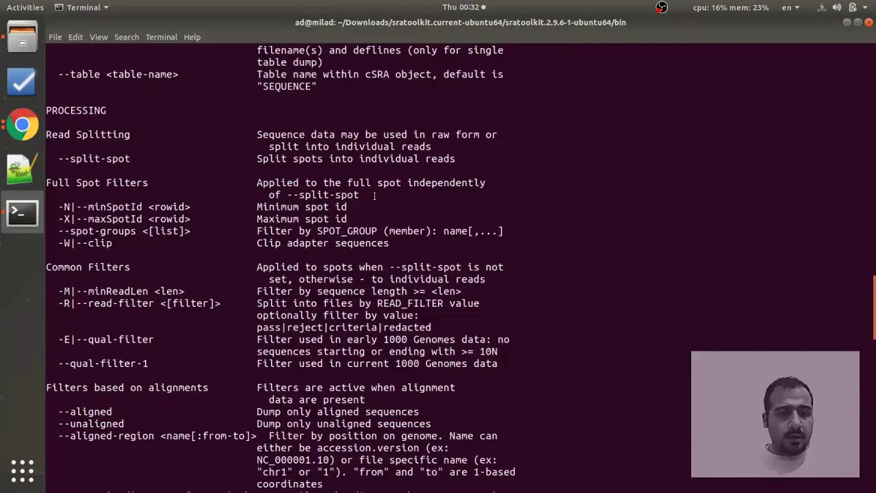
{"action": "scroll", "coordinate": [373, 195], "scroll_direction": "down", "scroll_amount": 7}
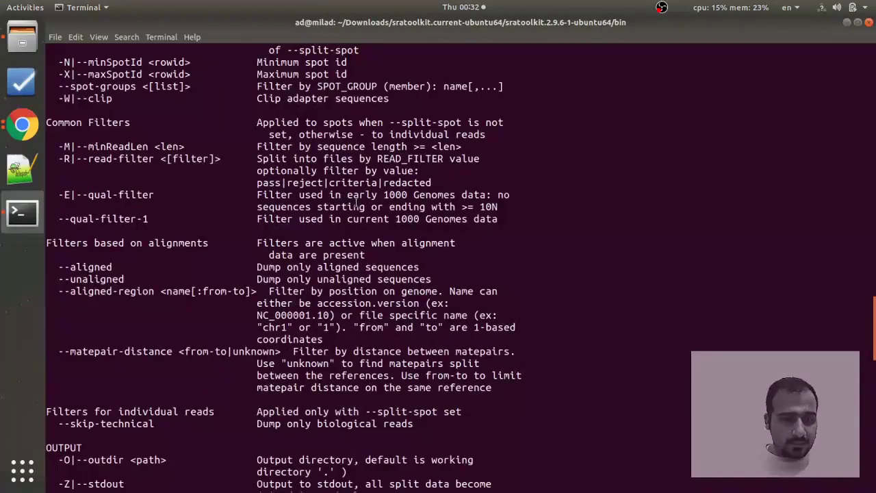
{"action": "scroll", "coordinate": [356, 201], "scroll_direction": "down", "scroll_amount": 5}
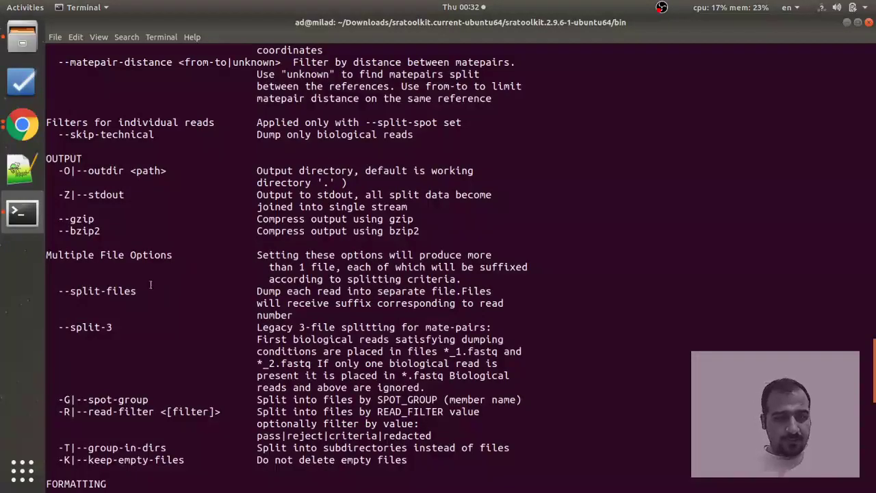
{"action": "scroll", "coordinate": [153, 281], "scroll_direction": "down", "scroll_amount": 3}
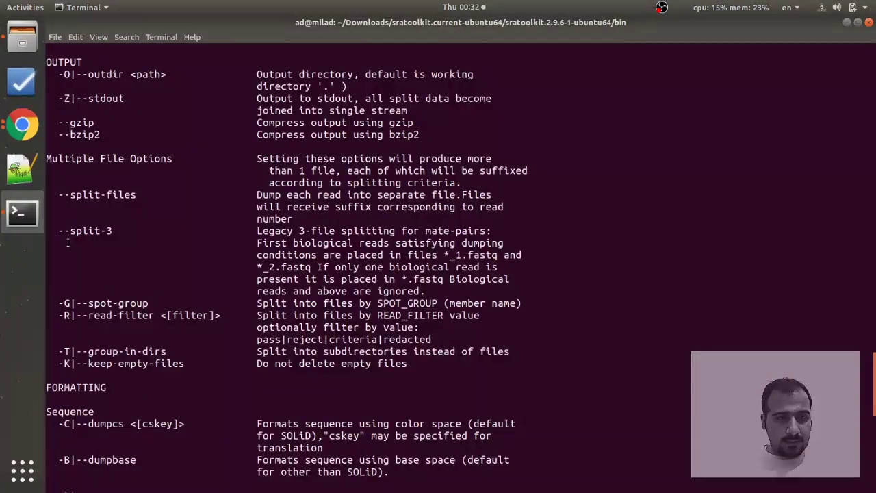
- Copy the --split-3 option name from the multiple file options in the help text
{"action": "left_click_drag", "start_coordinate": [58, 231], "coordinate": [112, 231]}
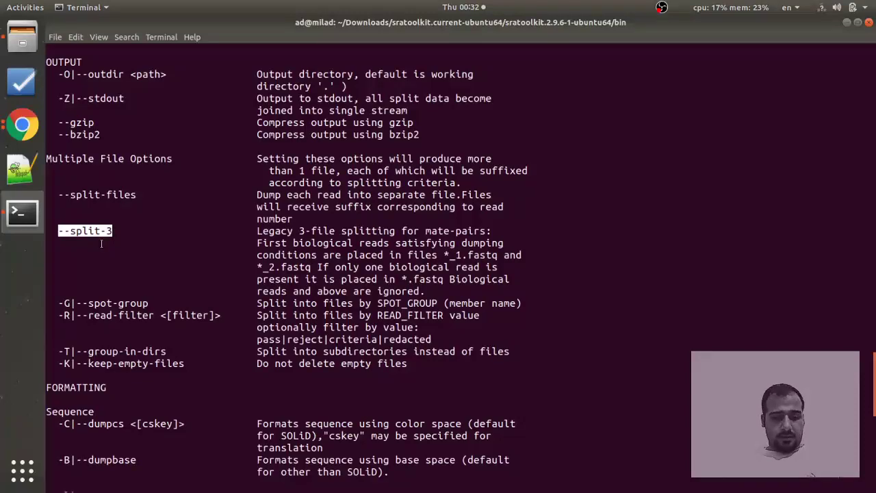
{"action": "right_click", "coordinate": [95, 228]}
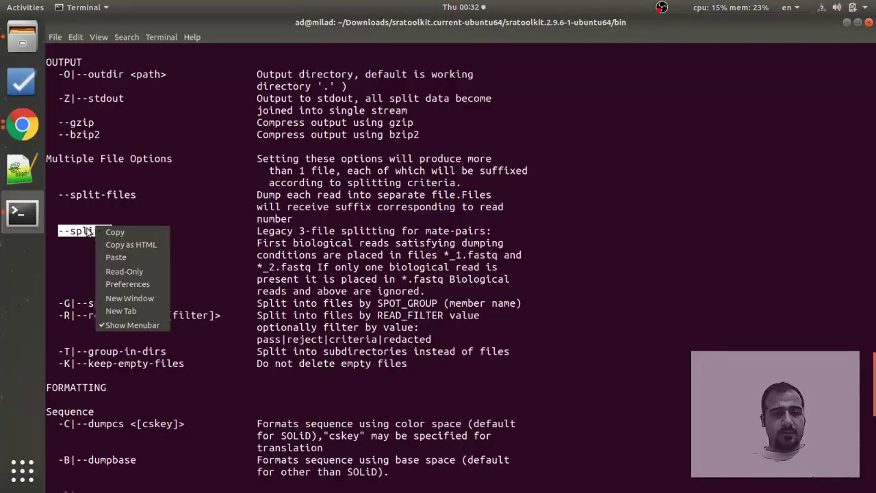
{"action": "left_click", "coordinate": [104, 229]}
{"action": "right_click", "coordinate": [106, 228]}
{"action": "left_click", "coordinate": [134, 238]}
- Read the --split-3 description, focusing on how the output file names of mate-pair reads are suffixed
{"action": "scroll", "coordinate": [195, 266], "scroll_direction": "down", "scroll_amount": 8}
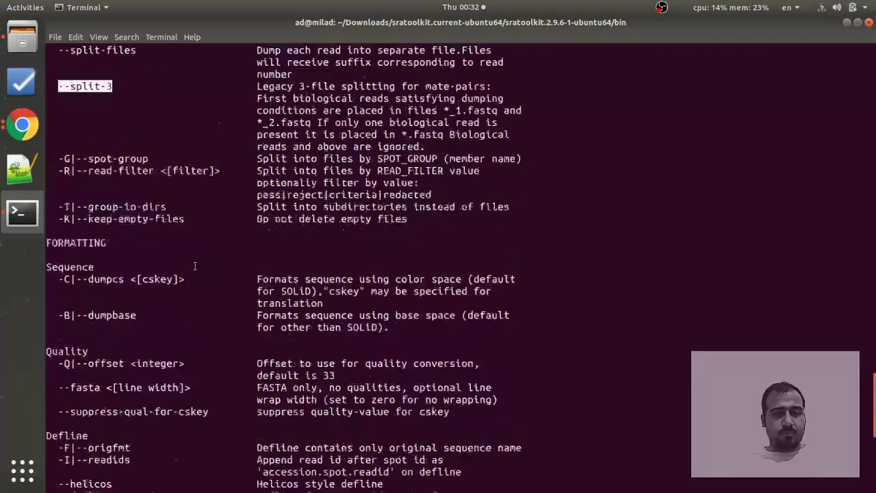
{"action": "scroll", "coordinate": [195, 265], "scroll_direction": "up", "scroll_amount": 5}
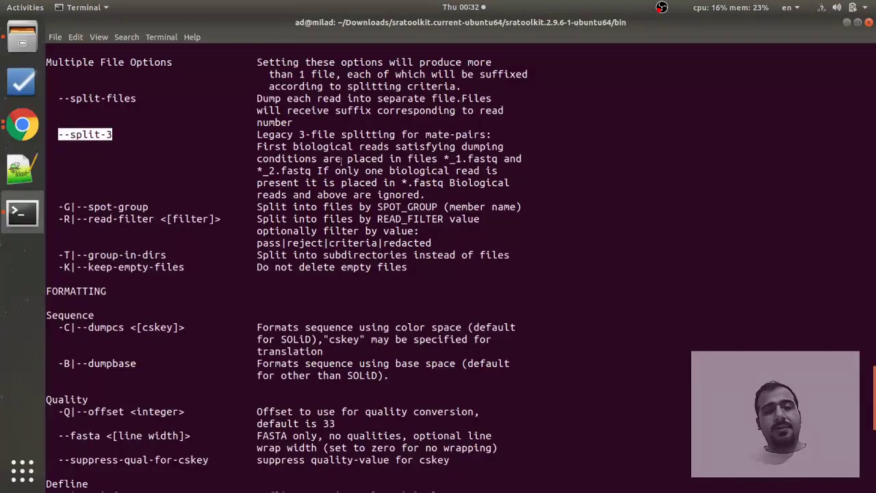
{"action": "left_click", "coordinate": [480, 153]}
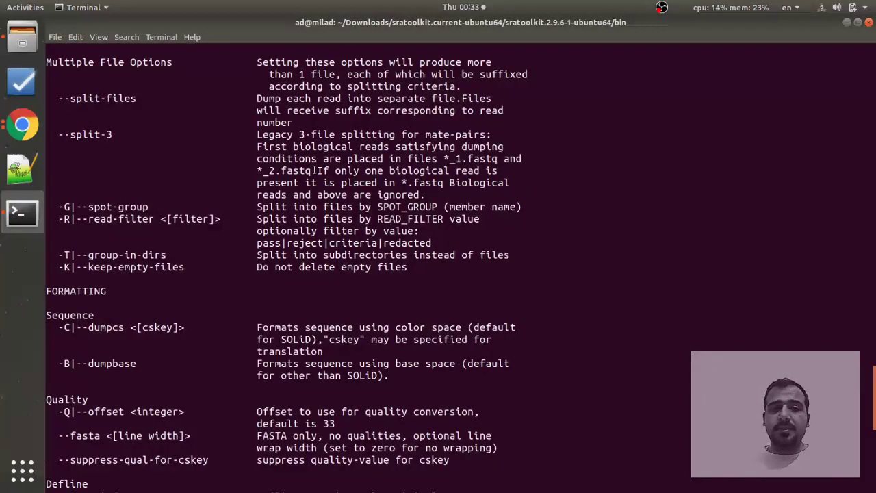
{"action": "left_click_drag", "start_coordinate": [451, 159], "coordinate": [463, 159]}
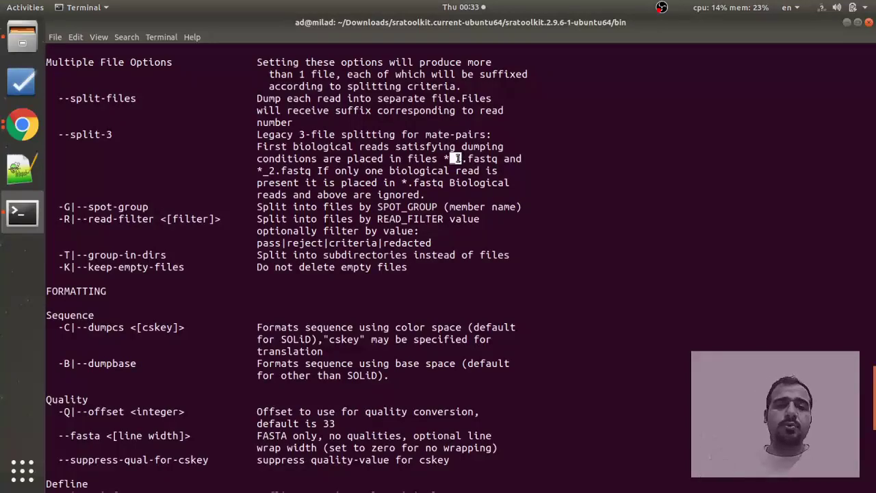
{"action": "scroll", "coordinate": [458, 236], "scroll_direction": "down", "scroll_amount": 2}
{"action": "scroll", "coordinate": [459, 236], "scroll_direction": "down", "scroll_amount": 16}
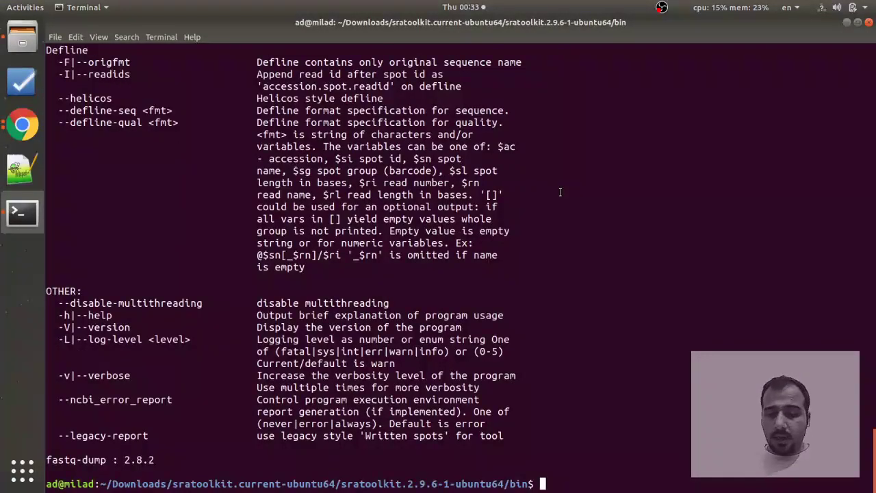
- Recall the fastq-dump command, remove its --help option and paste the copied --split-3 in its place
{"action": "key", "text": "Up"}
{"action": "key", "text": "BackSpace"}
{"action": "key", "text": "BackSpace"}
{"action": "key", "text": "BackSpace"}
{"action": "key", "text": "BackSpace"}
{"action": "key", "text": "BackSpace"}
{"action": "key", "text": "BackSpace"}
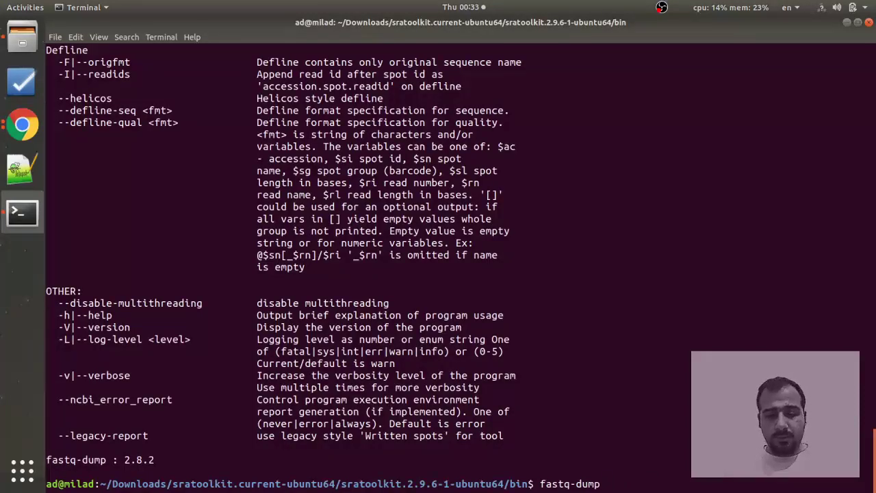
{"action": "right_click", "coordinate": [611, 482]}
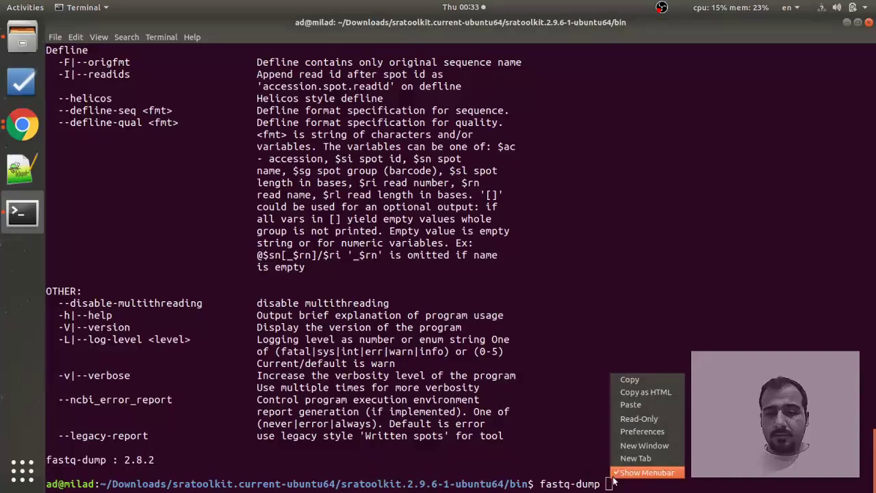
{"action": "left_click", "coordinate": [632, 405]}
{"action": "scroll", "coordinate": [634, 408], "scroll_direction": "up", "scroll_amount": 10}
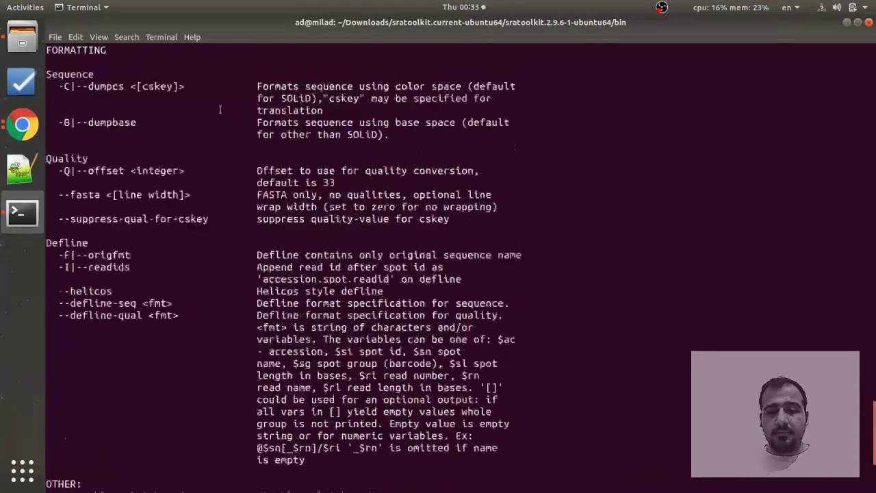
{"action": "scroll", "coordinate": [623, 424], "scroll_direction": "down", "scroll_amount": 10}
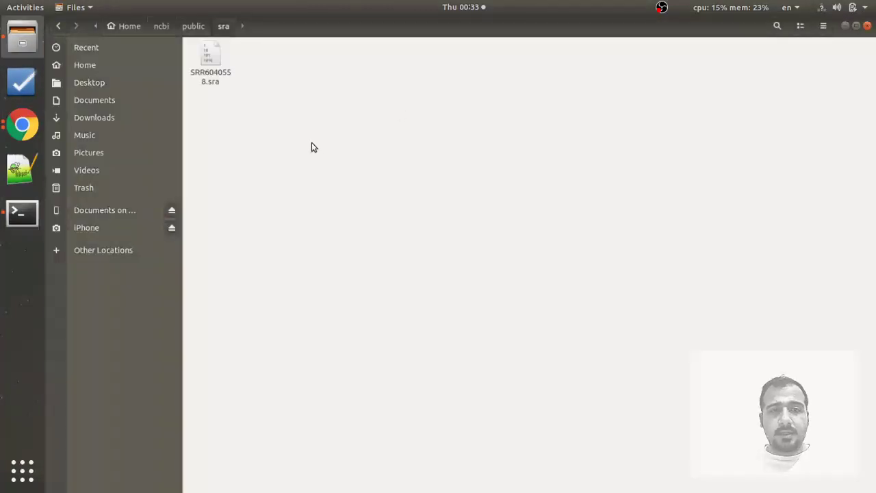
- Copy the parent folder path of SRR6040558.sra from the file's properties
{"action": "left_click", "coordinate": [220, 67]}
{"action": "right_click", "coordinate": [211, 61]}
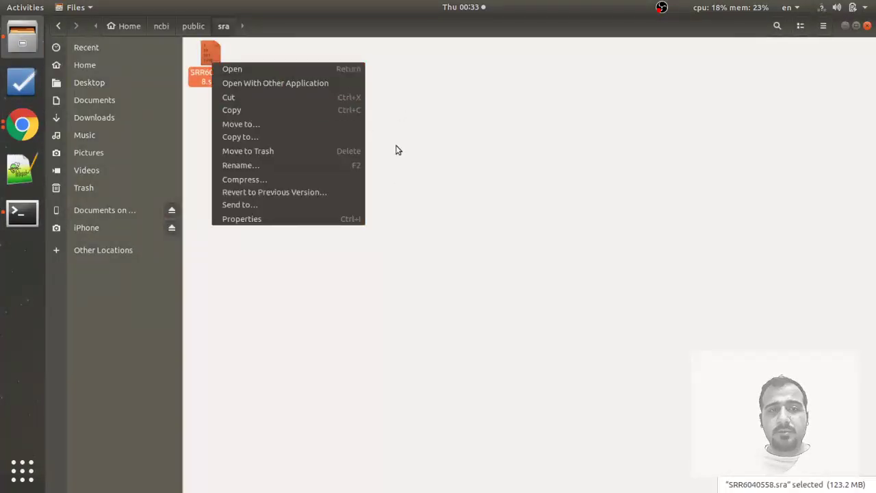
{"action": "left_click", "coordinate": [288, 219]}
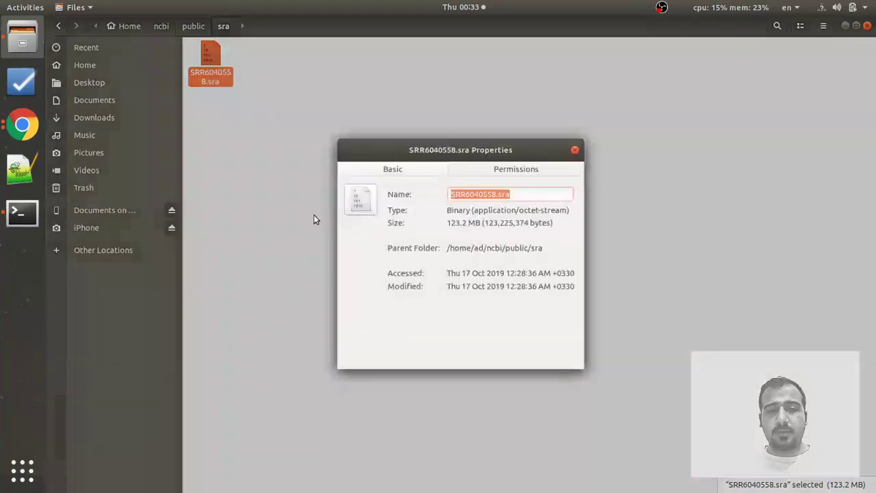
{"action": "triple_click", "coordinate": [499, 248]}
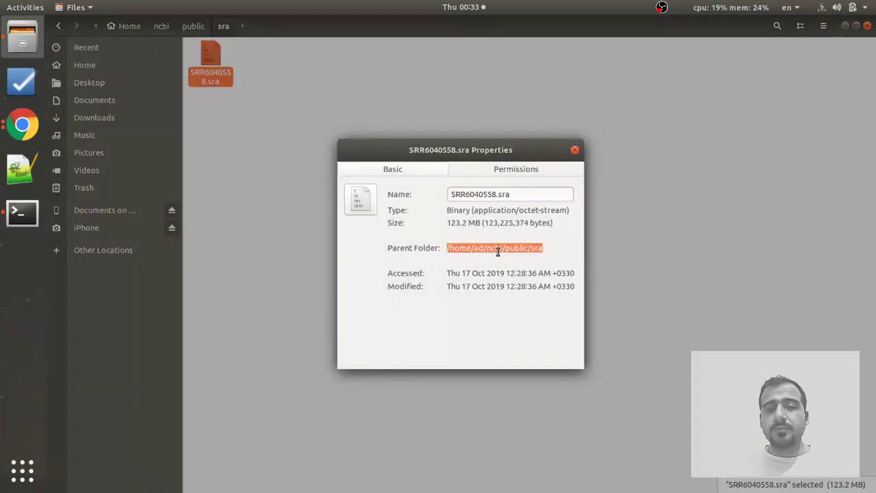
{"action": "left_click", "coordinate": [574, 149]}
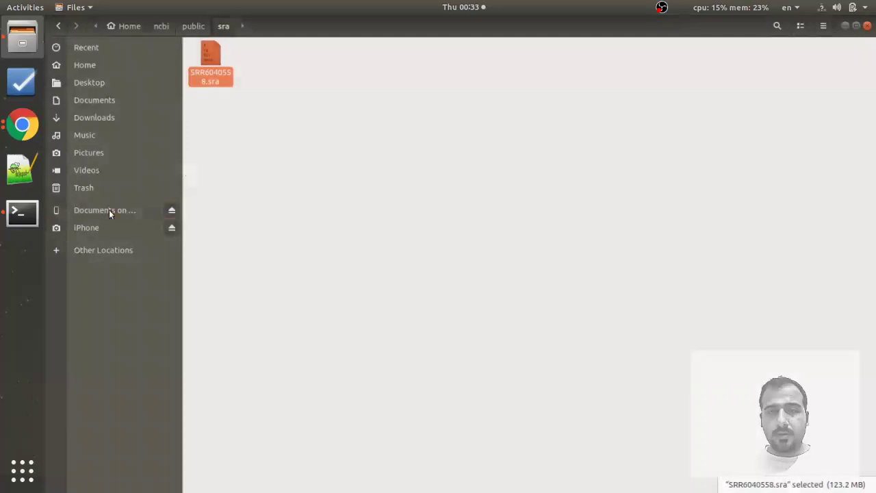
- Switch to the terminal, paste the copied folder path after --split-3 and end it with a slash
{"action": "left_click", "coordinate": [22, 213]}
{"action": "right_click", "coordinate": [671, 483]}
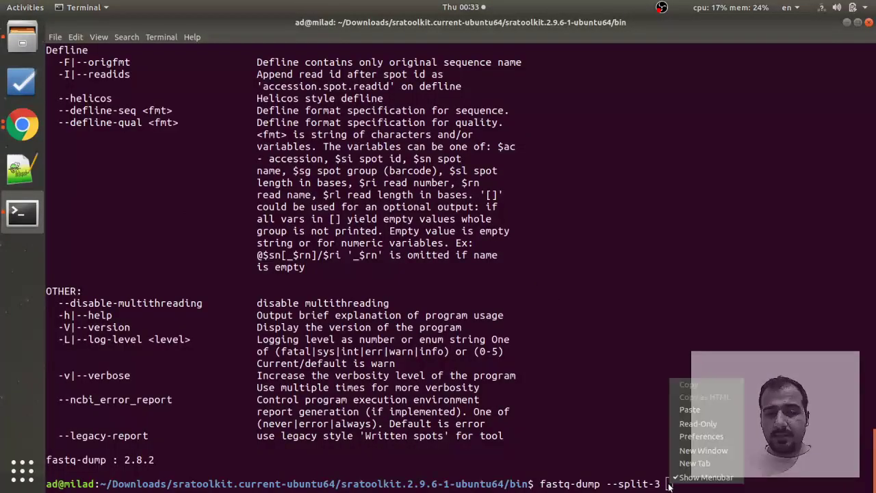
{"action": "left_click", "coordinate": [686, 414]}
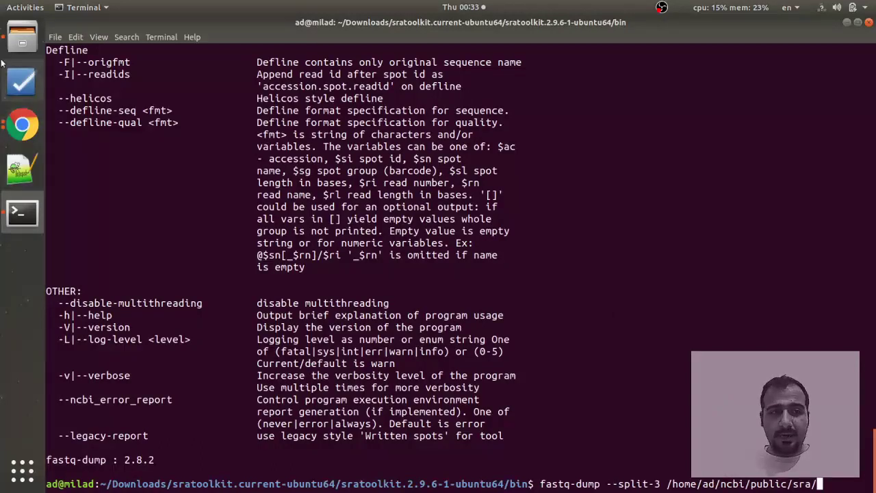
- Switch to the file manager and open the .sra file's name for renaming to check its full name
{"action": "left_click", "coordinate": [22, 37]}
{"action": "left_click", "coordinate": [275, 121]}
{"action": "left_click", "coordinate": [220, 82]}
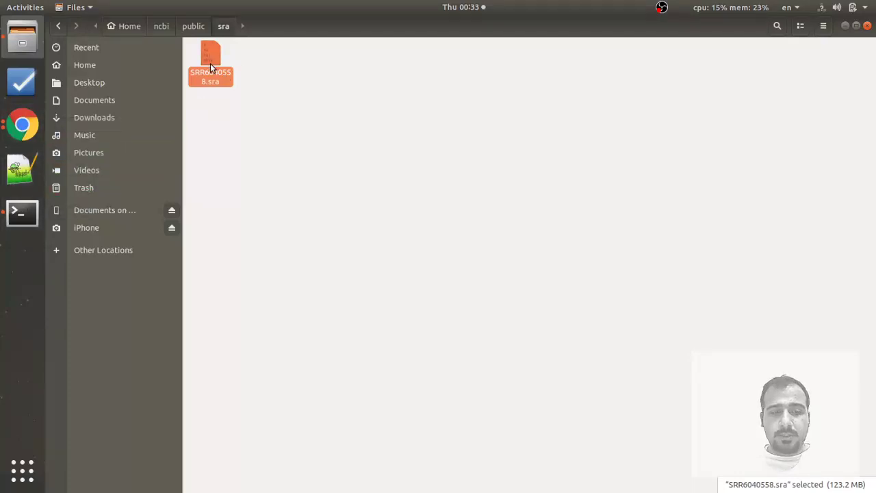
{"action": "key", "text": "F2"}
{"action": "left_click", "coordinate": [211, 121]}
{"action": "left_click_drag", "start_coordinate": [224, 121], "coordinate": [85, 155]}
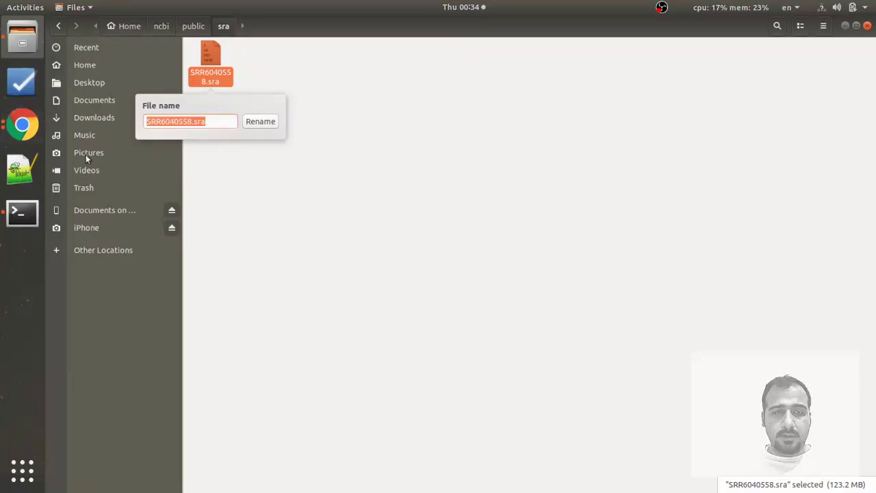
- Append the file name SRR6040558.sra to the folder path in the terminal's fastq-dump command
{"action": "left_click", "coordinate": [21, 213]}
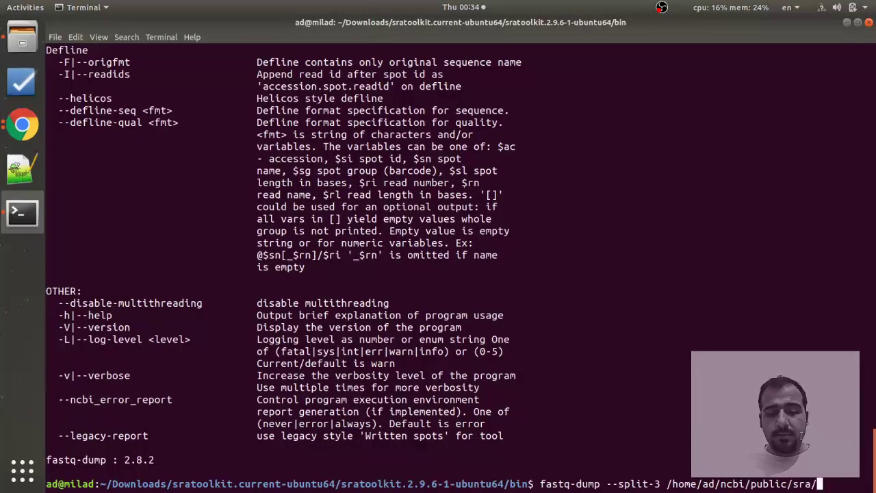
{"action": "type", "text": "SR"}
{"action": "key", "text": "Tab"}
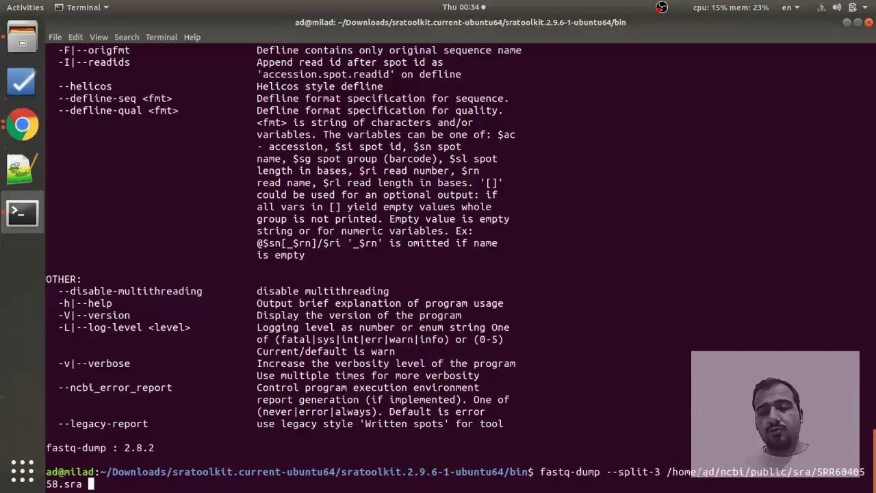
- Compare the drafted command with the fastq-dump usage line, matching the command name, options and path parts
{"action": "left_click_drag", "start_coordinate": [667, 472], "coordinate": [796, 477]}
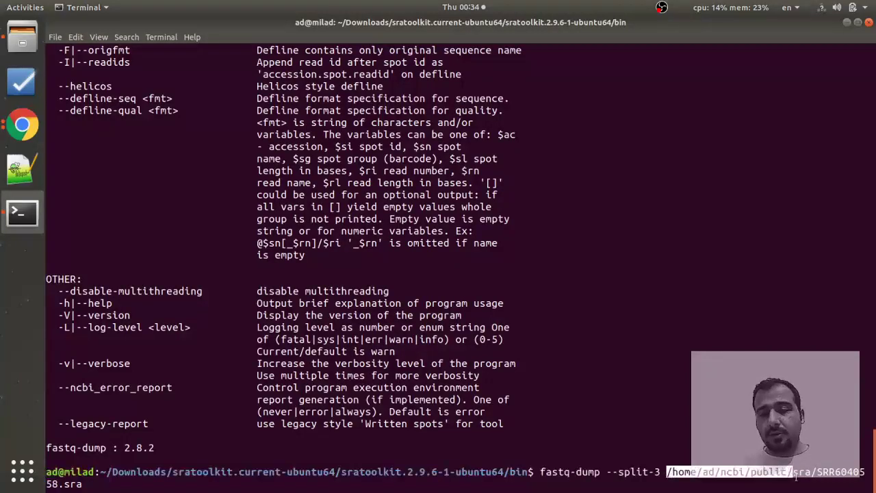
{"action": "left_click", "coordinate": [813, 472]}
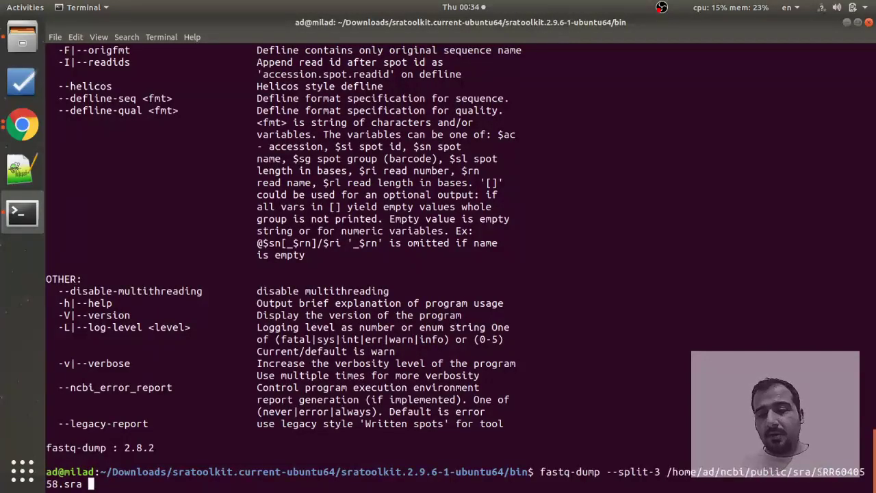
{"action": "left_click_drag", "start_coordinate": [818, 472], "coordinate": [833, 479]}
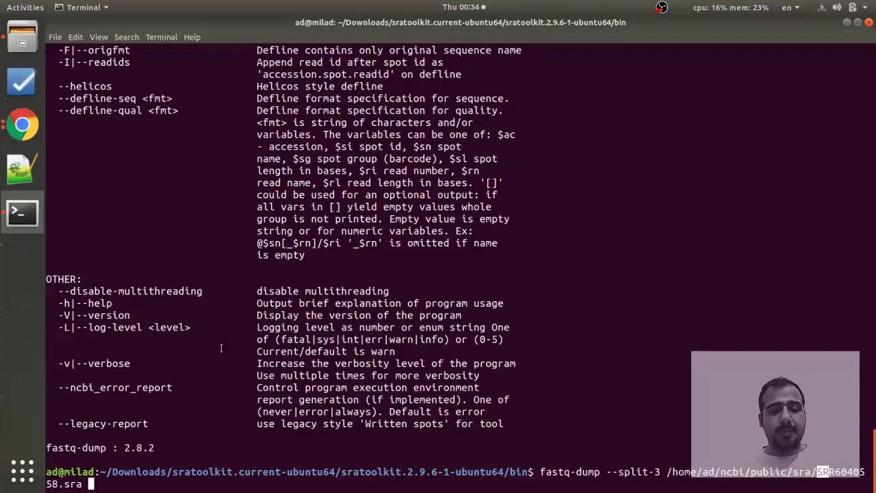
{"action": "scroll", "coordinate": [244, 363], "scroll_direction": "up", "scroll_amount": 4}
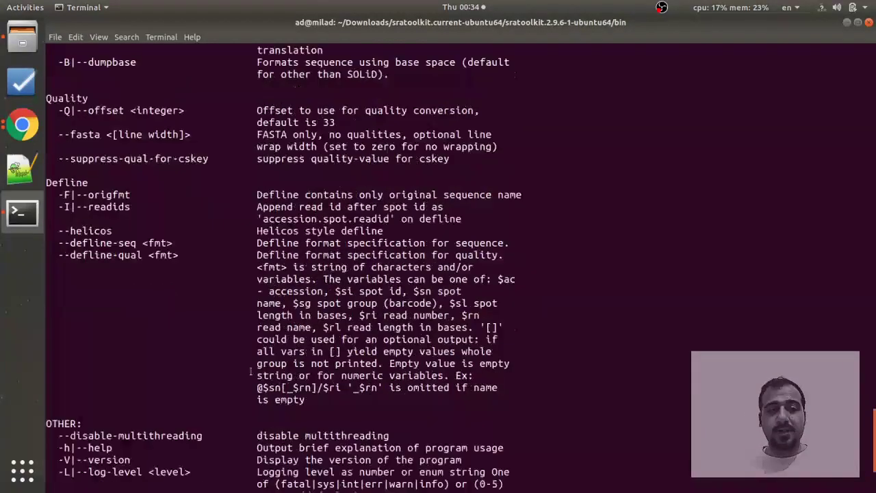
{"action": "scroll", "coordinate": [214, 337], "scroll_direction": "down", "scroll_amount": 1}
{"action": "scroll", "coordinate": [213, 337], "scroll_direction": "up", "scroll_amount": 7}
{"action": "scroll", "coordinate": [214, 337], "scroll_direction": "down", "scroll_amount": 9}
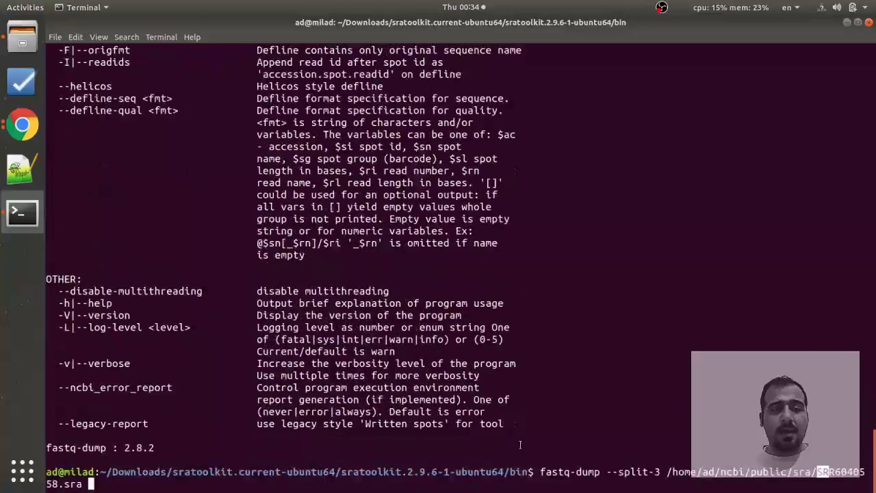
{"action": "scroll", "coordinate": [419, 297], "scroll_direction": "up", "scroll_amount": 20}
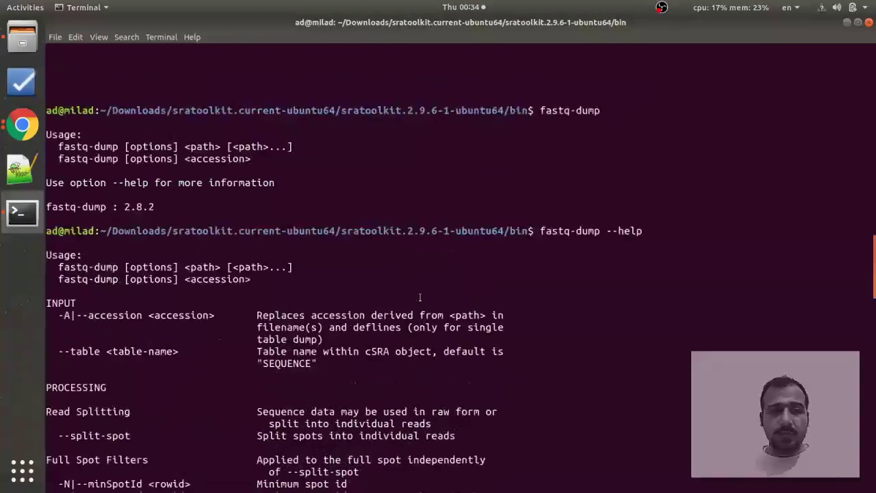
{"action": "left_click_drag", "start_coordinate": [184, 147], "coordinate": [257, 146]}
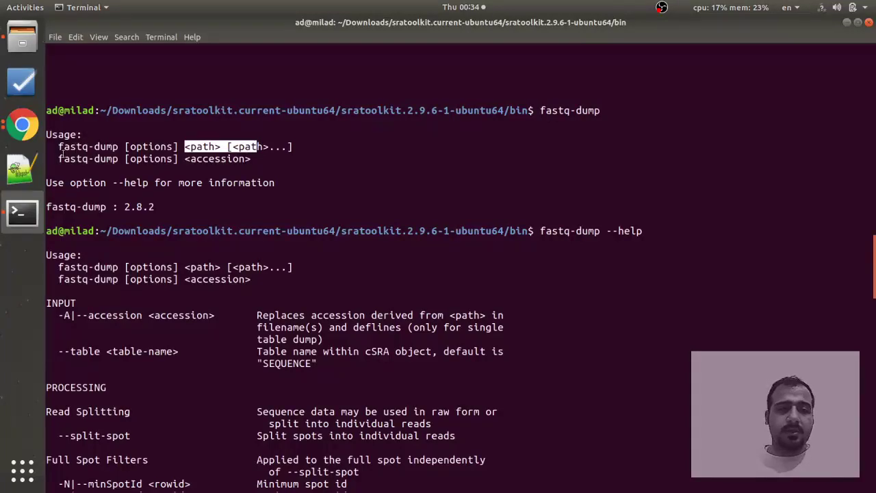
{"action": "left_click_drag", "start_coordinate": [61, 155], "coordinate": [119, 146]}
{"action": "left_click", "coordinate": [89, 151]}
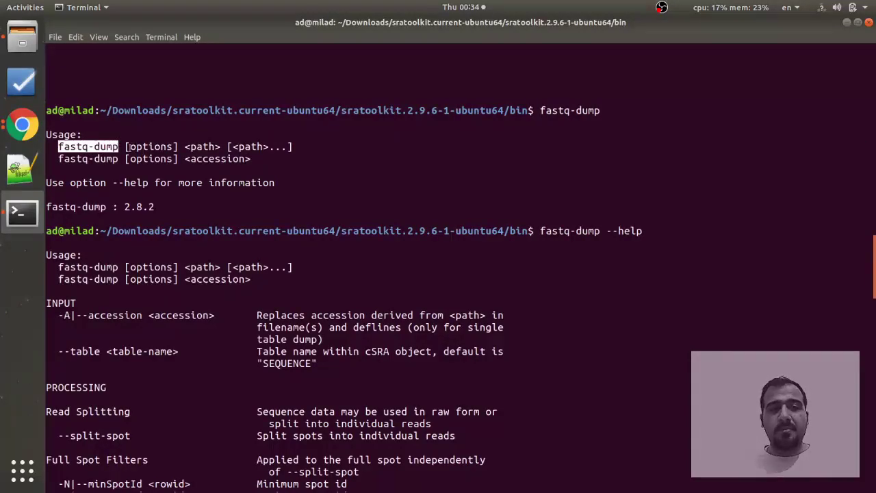
{"action": "double_click", "coordinate": [132, 146]}
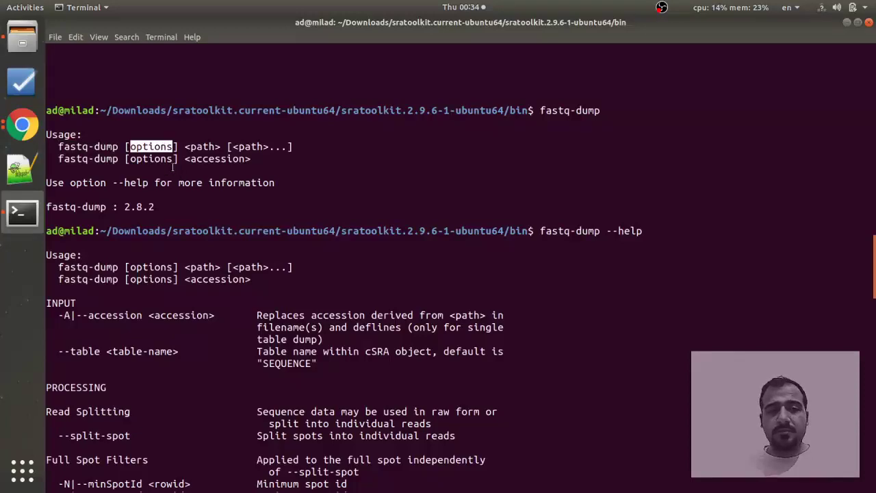
{"action": "scroll", "coordinate": [657, 433], "scroll_direction": "down", "scroll_amount": 20}
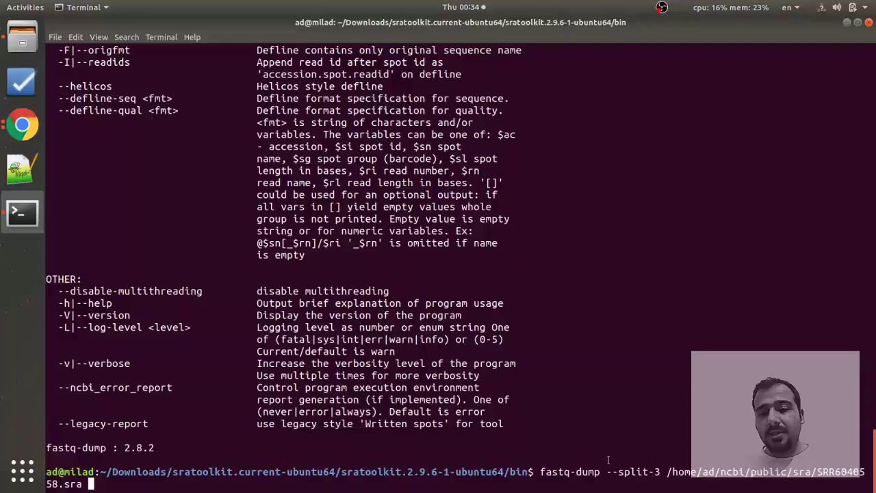
{"action": "scroll", "coordinate": [608, 460], "scroll_direction": "up", "scroll_amount": 20}
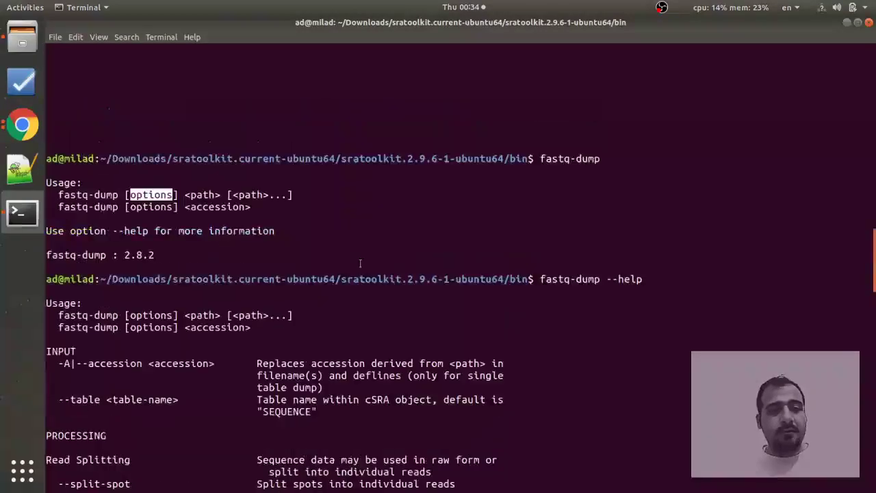
{"action": "left_click_drag", "start_coordinate": [185, 195], "coordinate": [221, 195]}
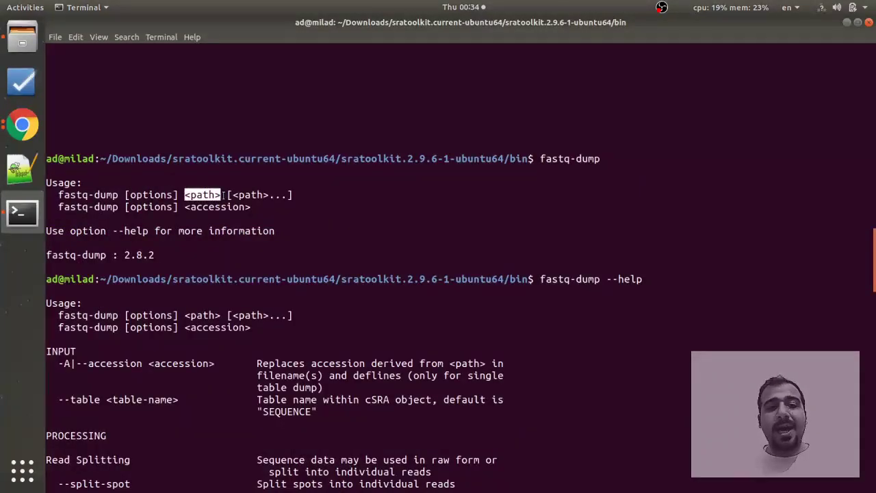
{"action": "scroll", "coordinate": [322, 257], "scroll_direction": "down", "scroll_amount": 20}
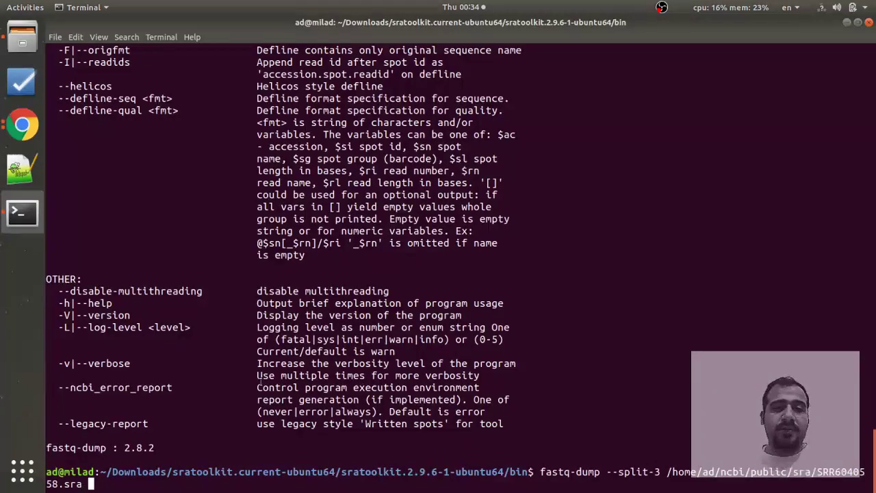
- Copy the --outdir option name from the OUTPUT section of the fastq-dump help
{"action": "scroll", "coordinate": [181, 296], "scroll_direction": "up", "scroll_amount": 12}
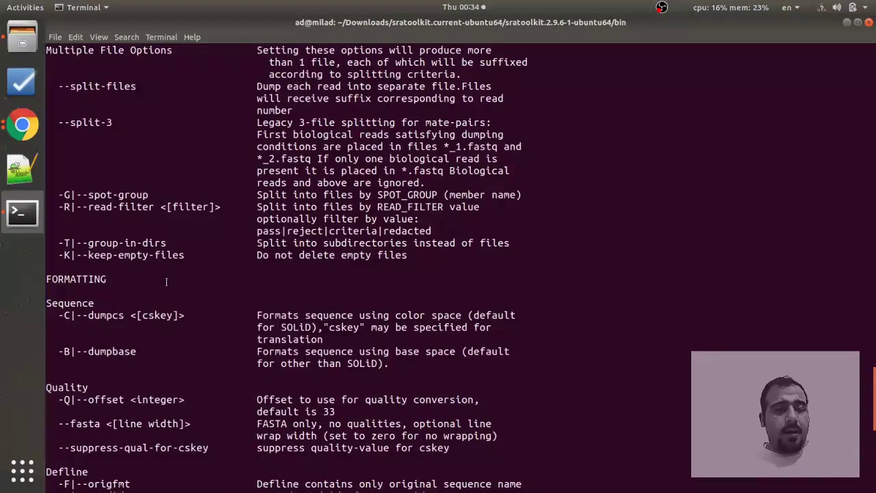
{"action": "scroll", "coordinate": [166, 281], "scroll_direction": "down", "scroll_amount": 6}
{"action": "scroll", "coordinate": [169, 286], "scroll_direction": "up", "scroll_amount": 3}
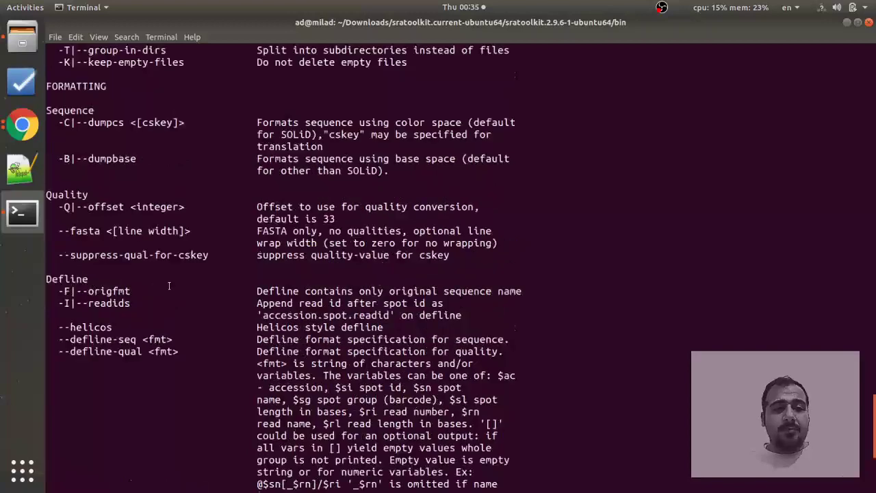
{"action": "scroll", "coordinate": [169, 286], "scroll_direction": "up", "scroll_amount": 9}
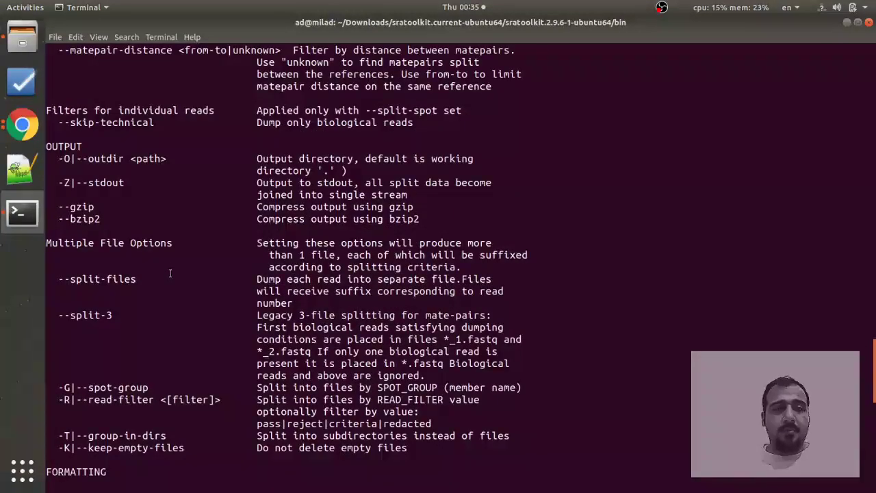
{"action": "left_click_drag", "start_coordinate": [77, 158], "coordinate": [123, 156]}
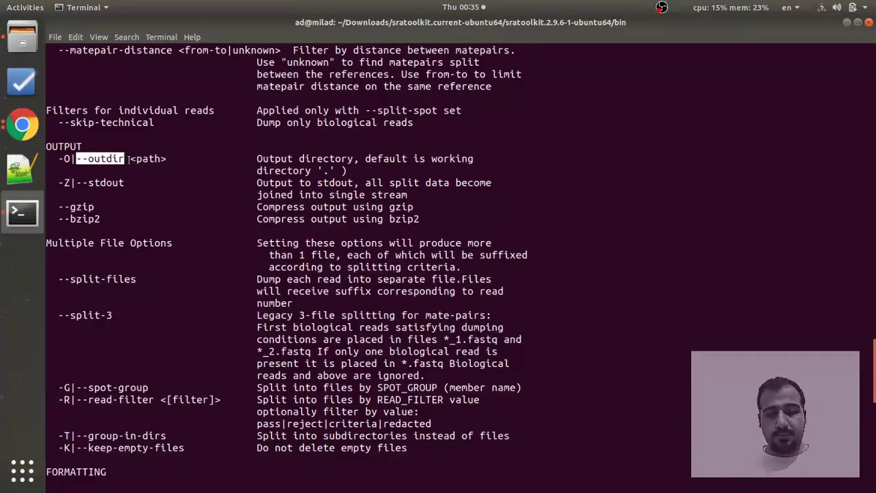
{"action": "right_click", "coordinate": [110, 159]}
{"action": "left_click", "coordinate": [131, 165]}
- Insert the copied --outdir option between --split-3 and the .sra file path in the fastq-dump command
{"action": "scroll", "coordinate": [305, 243], "scroll_direction": "down", "scroll_amount": 10}
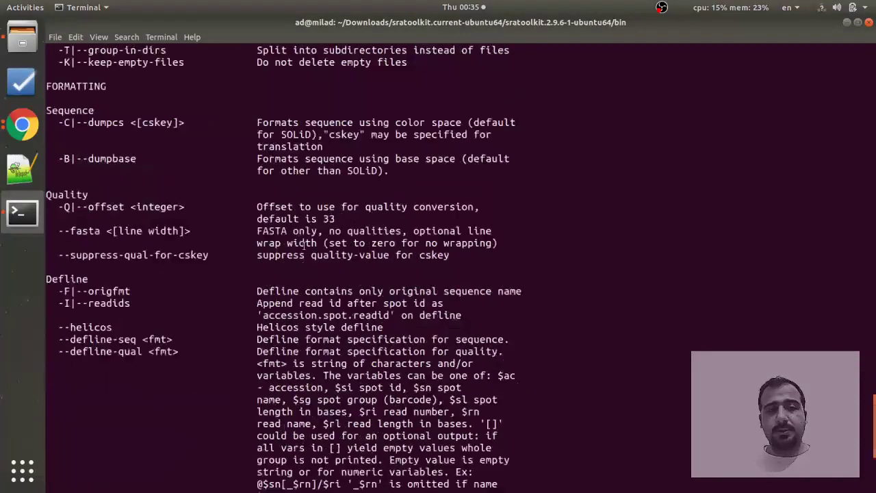
{"action": "scroll", "coordinate": [306, 243], "scroll_direction": "down", "scroll_amount": 6}
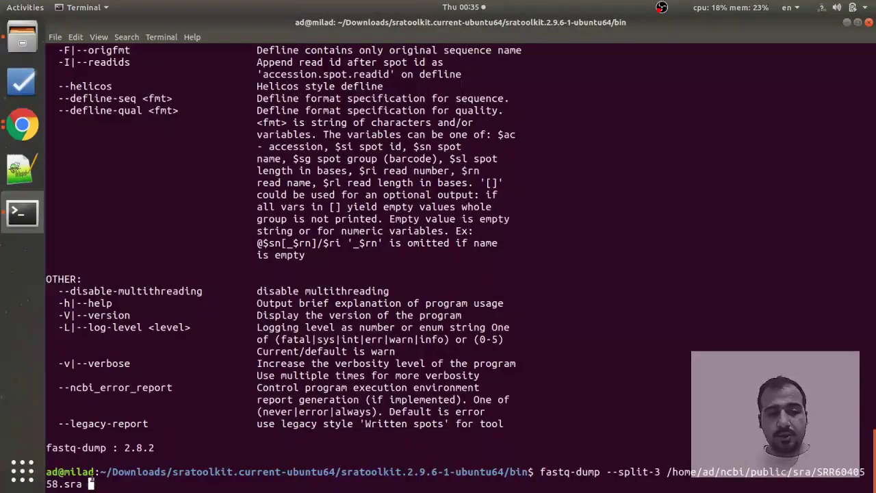
{"action": "key", "text": "Left"}
{"action": "key", "text": "Left"}
{"action": "key", "text": "Left"}
{"action": "key", "text": "Left"}
{"action": "key", "text": "Left"}
{"action": "key", "text": "Left"}
{"action": "key", "text": "Left"}
{"action": "key", "text": "Left"}
{"action": "key", "text": "Left"}
{"action": "key", "text": "Left"}
{"action": "key", "text": "Left"}
{"action": "key", "text": "Left"}
{"action": "key", "text": "Left"}
{"action": "key", "text": "Left"}
{"action": "key", "text": "Left"}
{"action": "key", "text": "Left"}
{"action": "key", "text": "Left"}
{"action": "key", "text": "Left"}
{"action": "key", "text": "Left"}
{"action": "key", "text": "Left"}
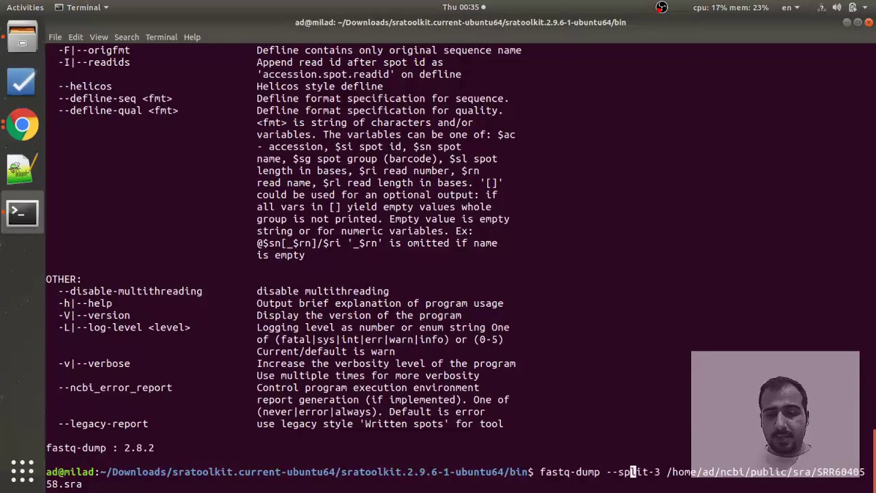
{"action": "key", "text": "Right"}
{"action": "key", "text": "Right"}
{"action": "key", "text": "Right"}
{"action": "key", "text": "Right"}
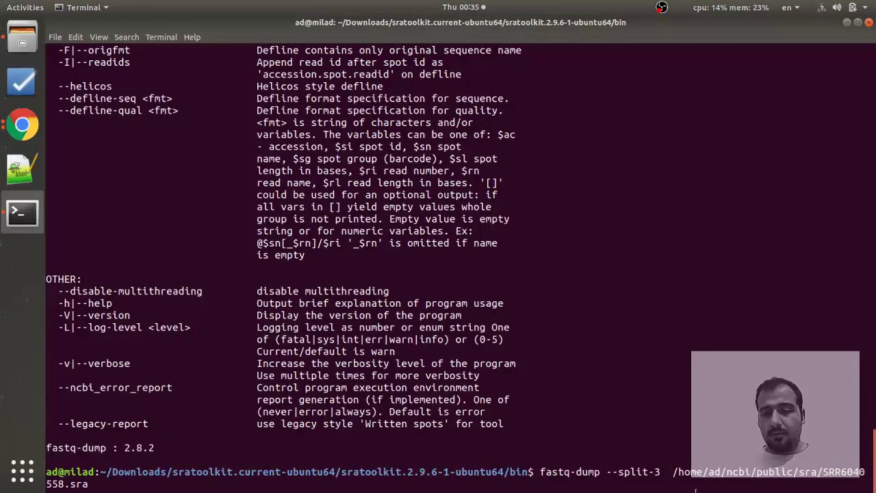
{"action": "type", "text": "--outdir"}
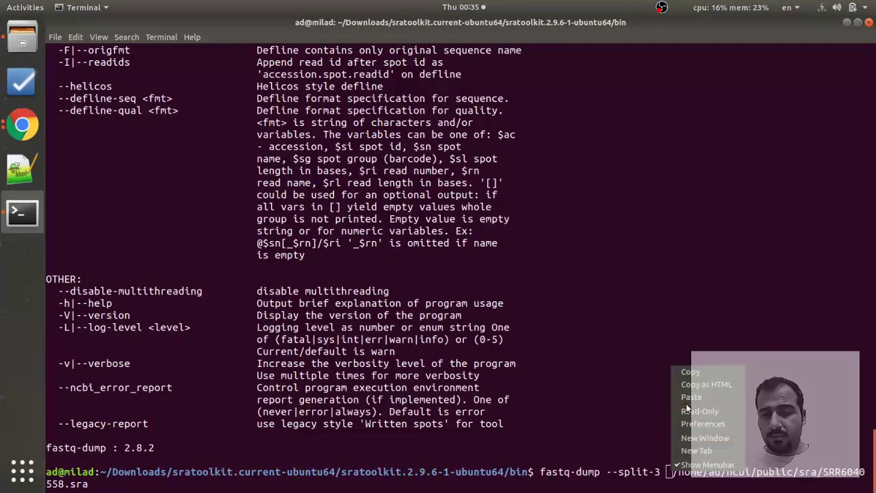